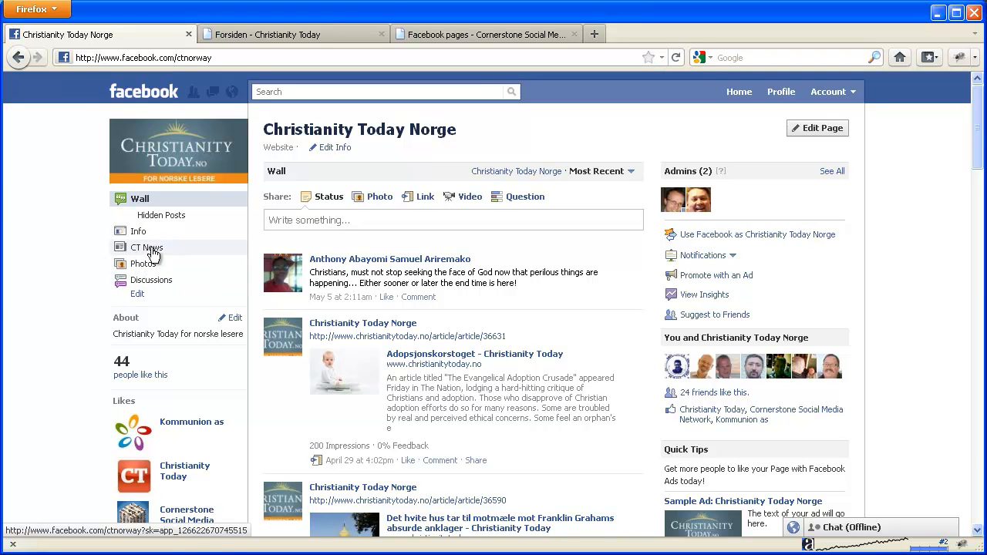
Open the CT News section of the Christianity Today Norge Facebook page and look through its articles.
left_click(151, 249)
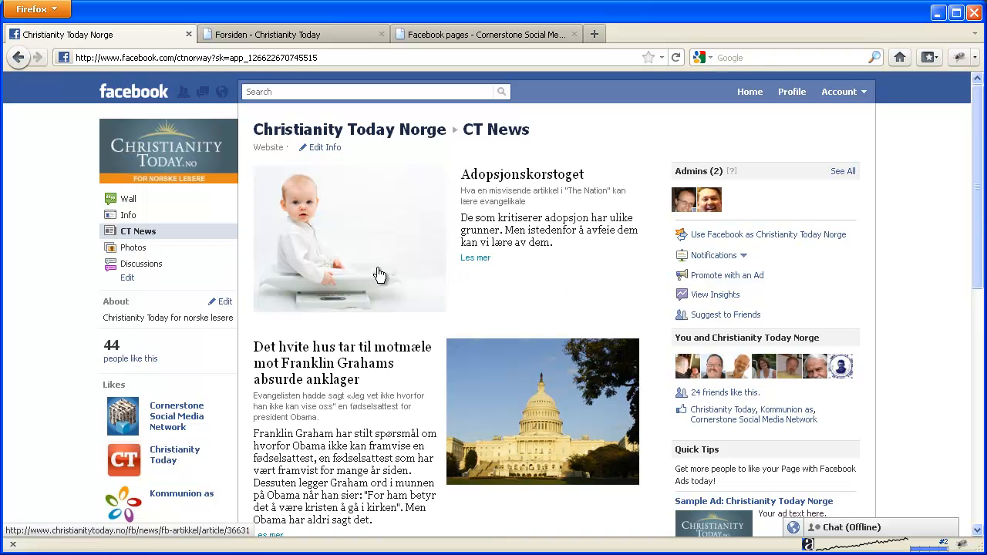
scroll(428, 274, "down", 1)
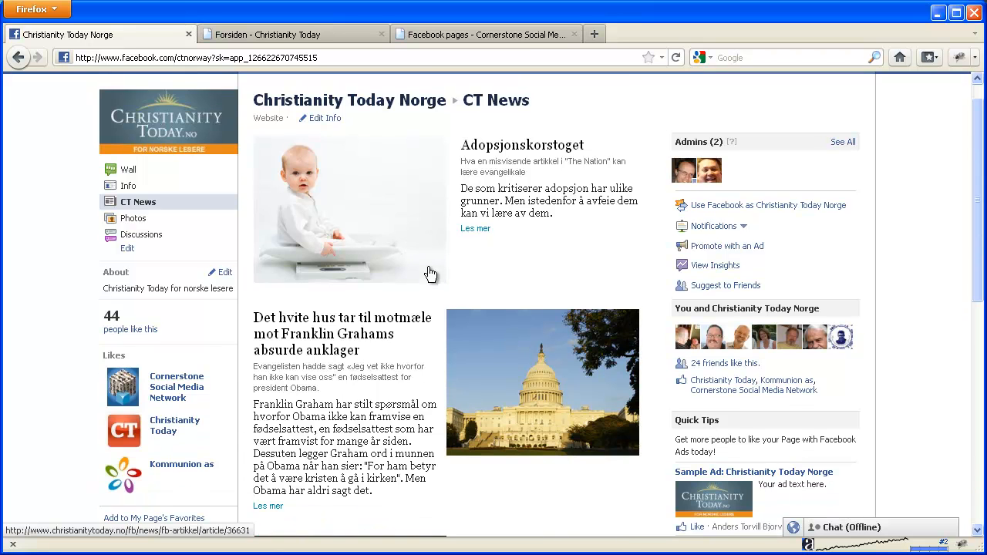
scroll(430, 274, "down", 5)
scroll(429, 274, "up", 4)
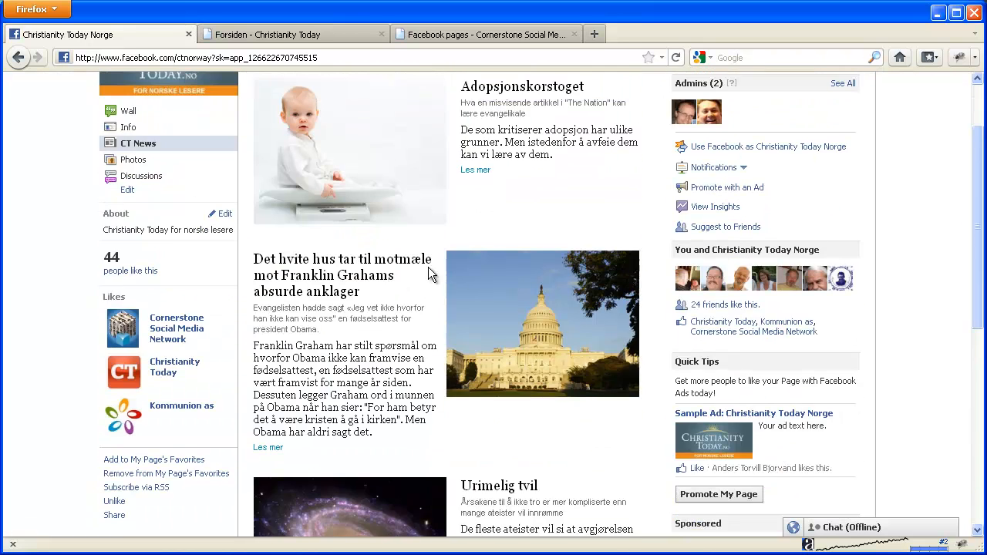
scroll(428, 267, "up", 3)
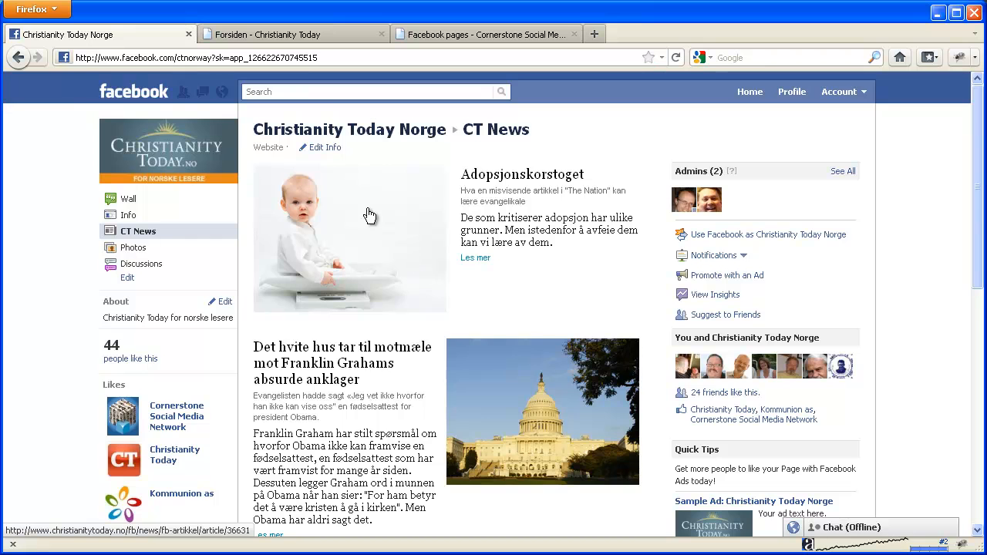
View the christianitytoday.no front page for comparison with the Facebook news section, and return to Facebook.
left_click(316, 34)
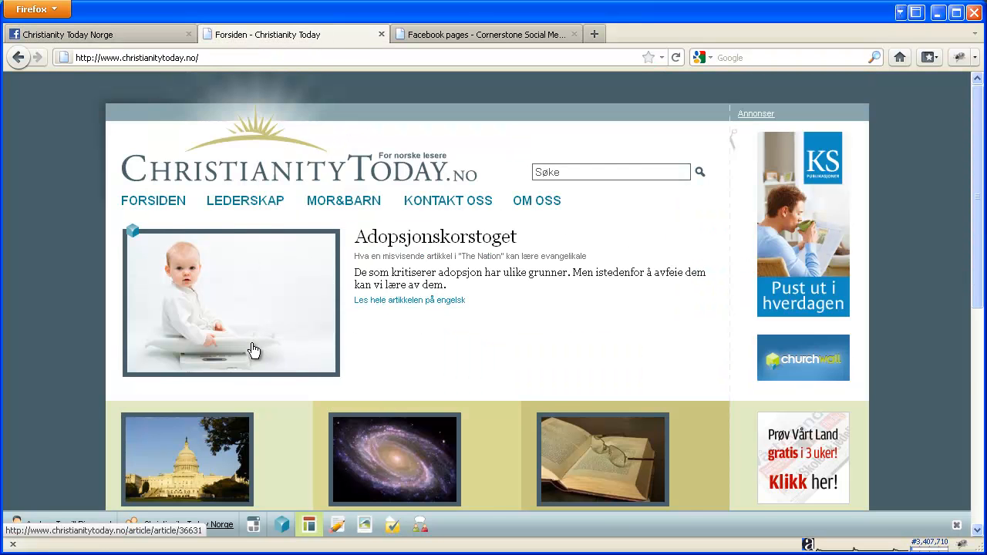
scroll(254, 351, "down", 4)
scroll(253, 349, "up", 4)
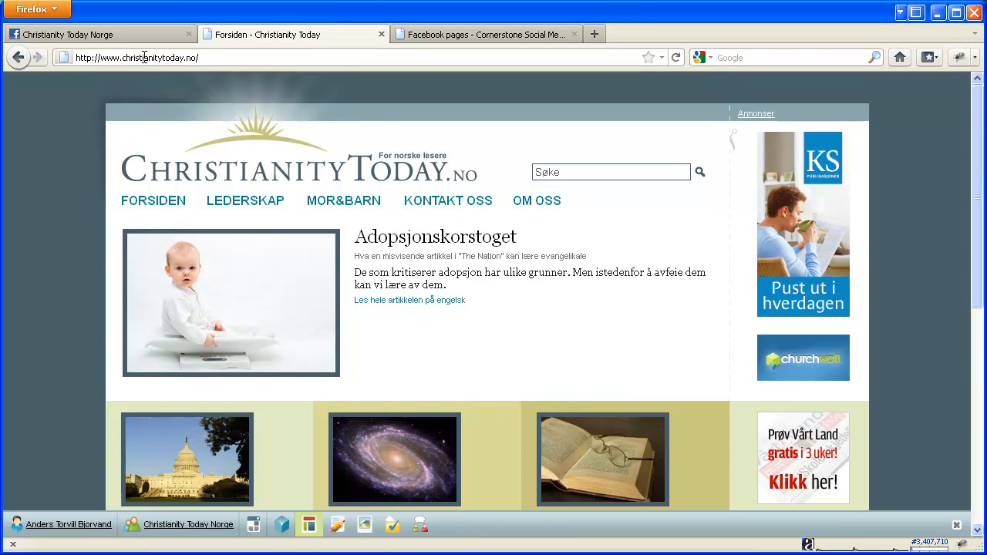
left_click(130, 33)
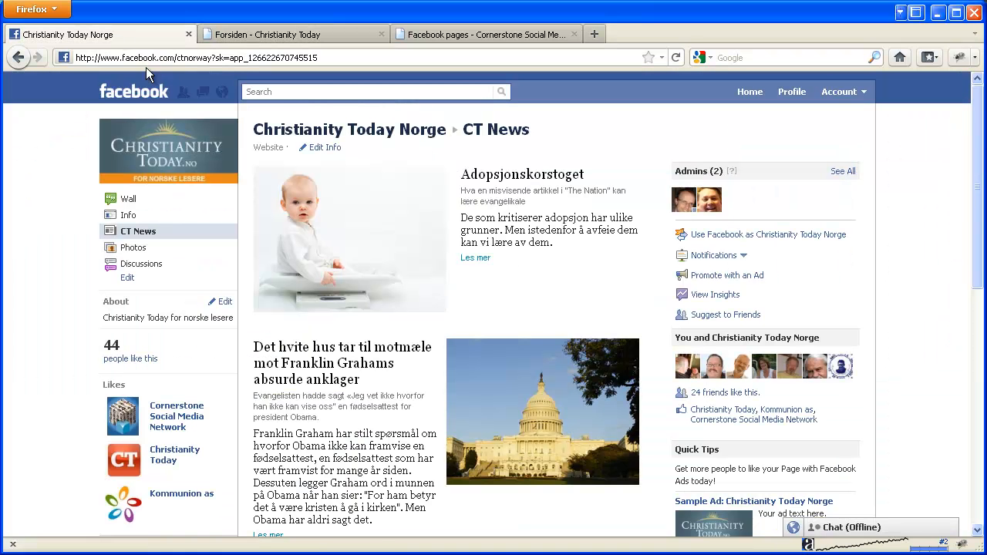
Open the Adopsjonskorstoget article inside the CT News section and look through its full text.
left_click(380, 232)
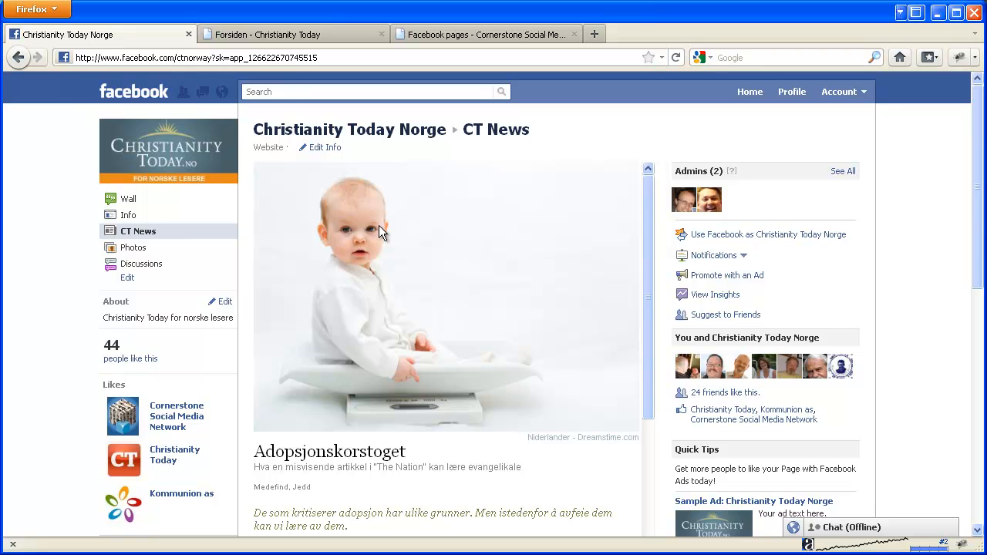
scroll(379, 229, "down", 10)
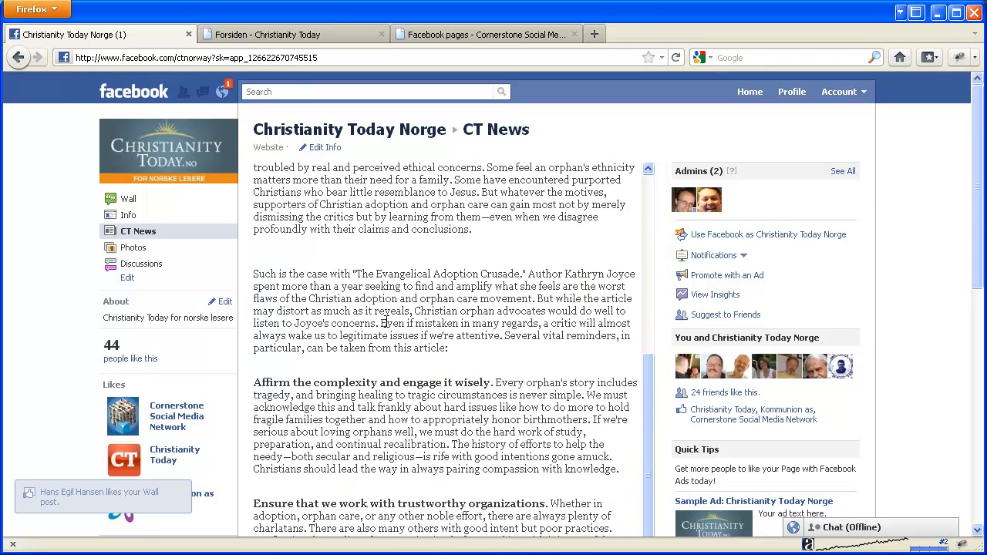
scroll(385, 323, "up", 10)
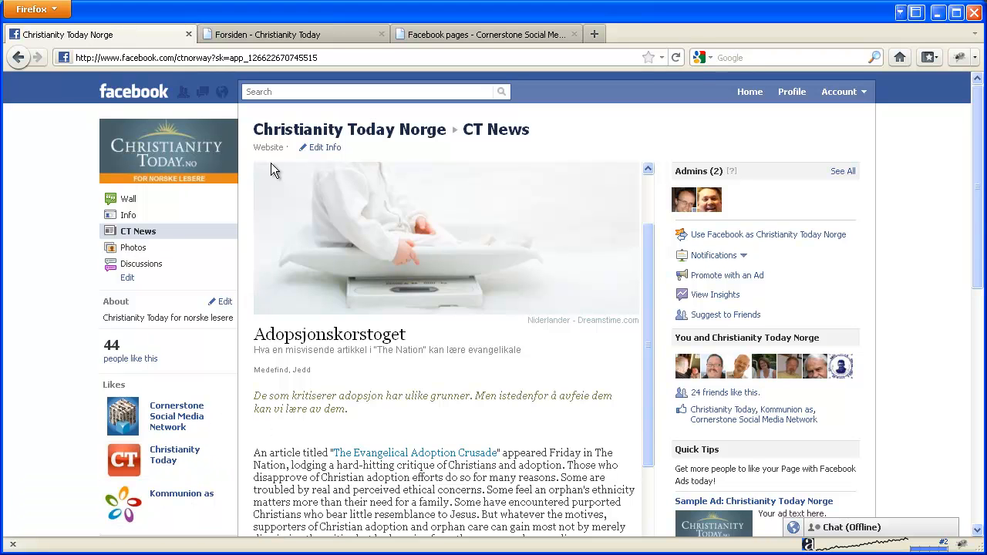
scroll(453, 372, "up", 3)
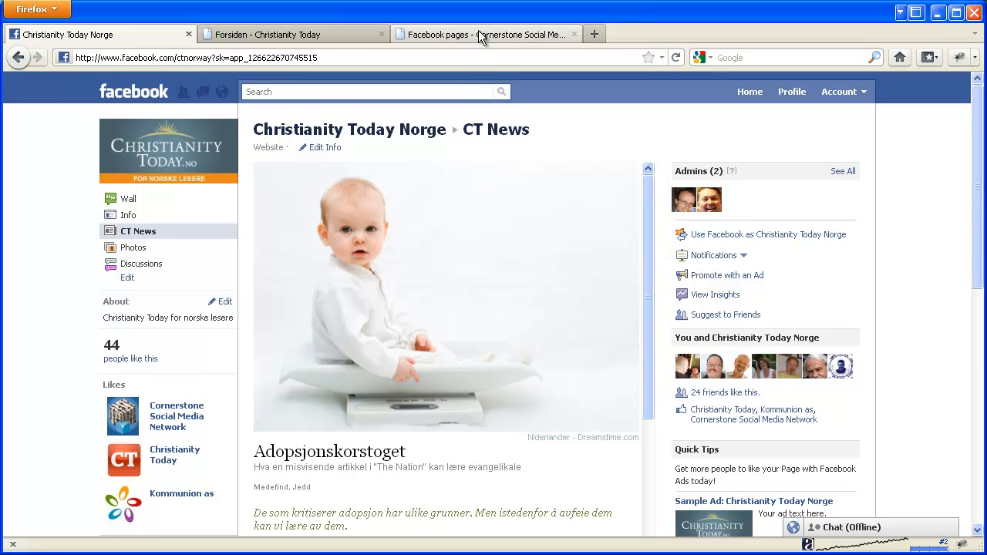
Switch to the christianitytoday.no site, turn on page editing and open the website settings.
left_click(298, 36)
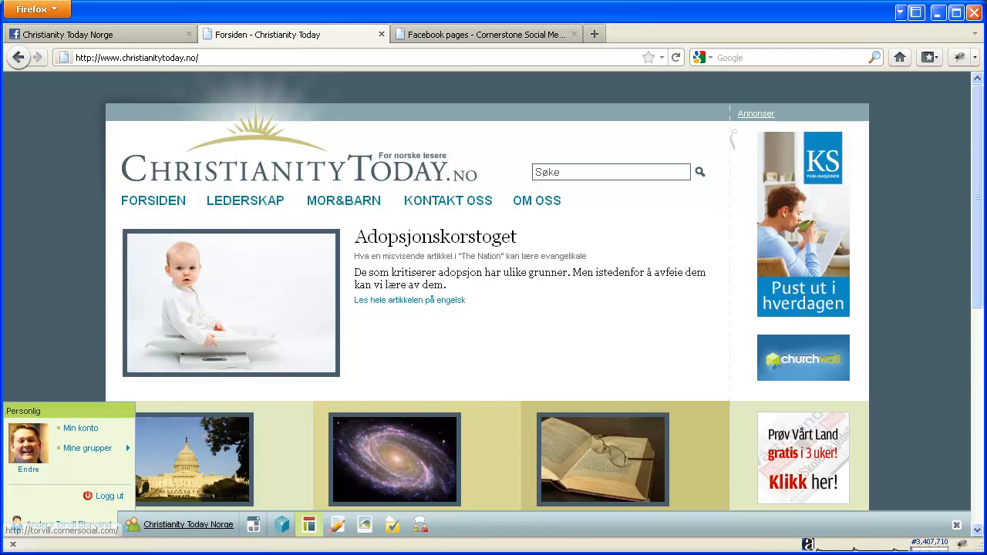
left_click(13, 545)
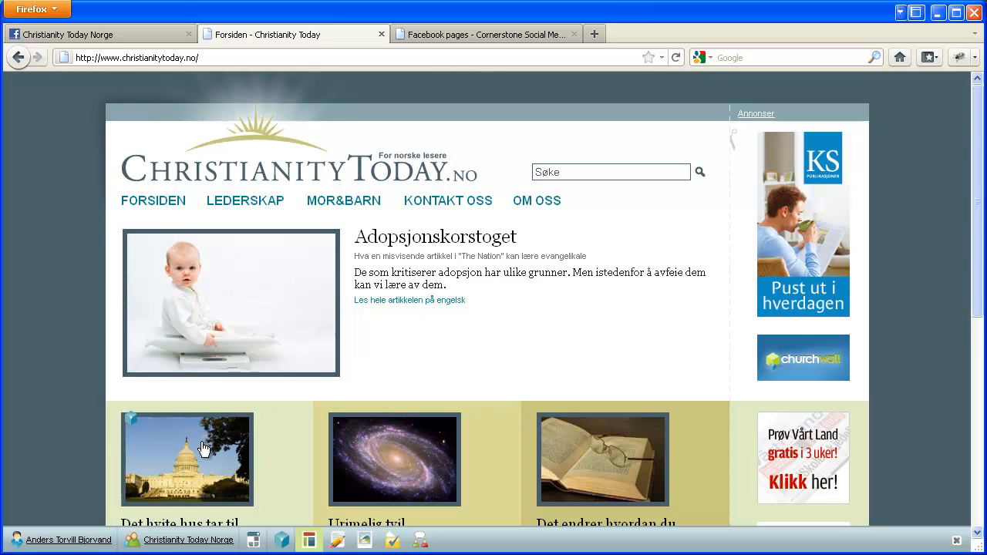
left_click(253, 542)
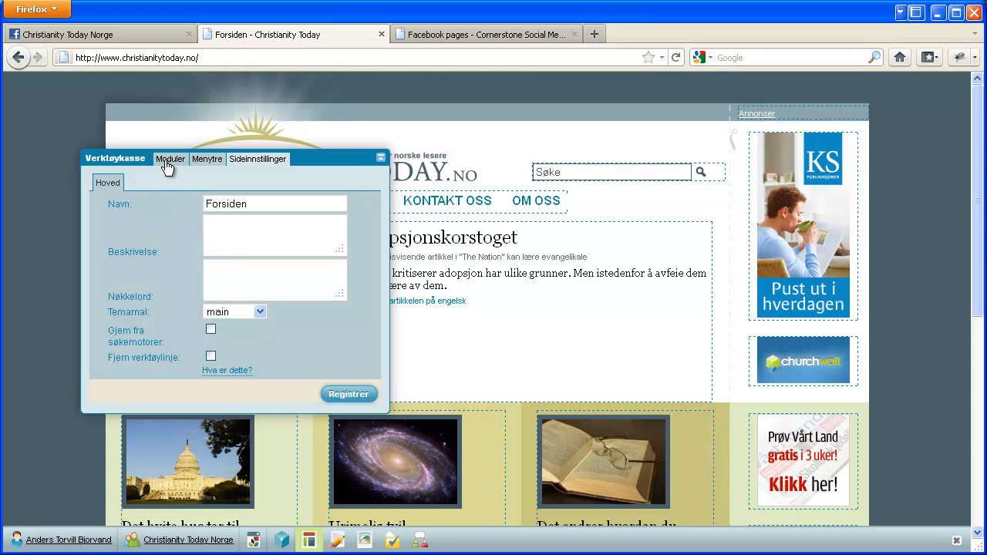
left_click(308, 540)
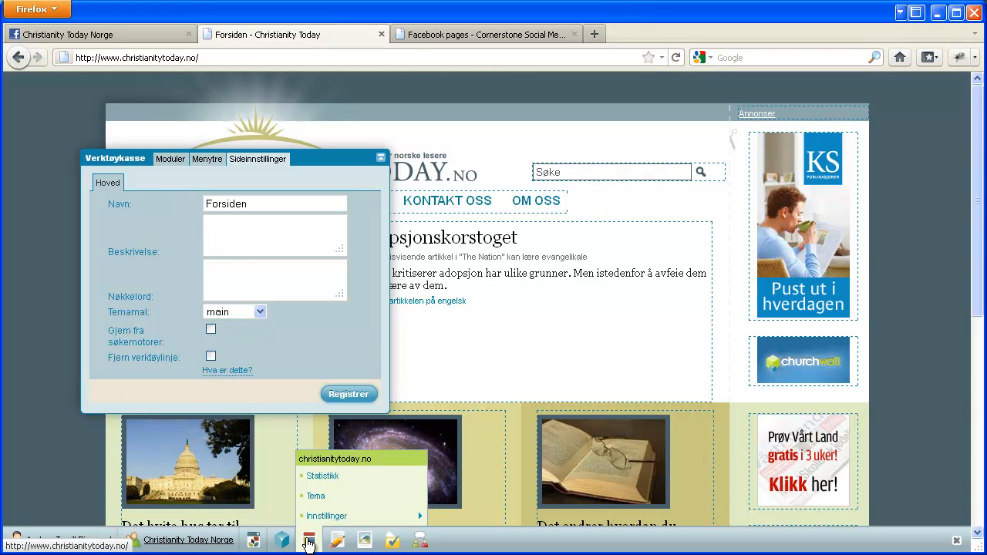
left_click(312, 516)
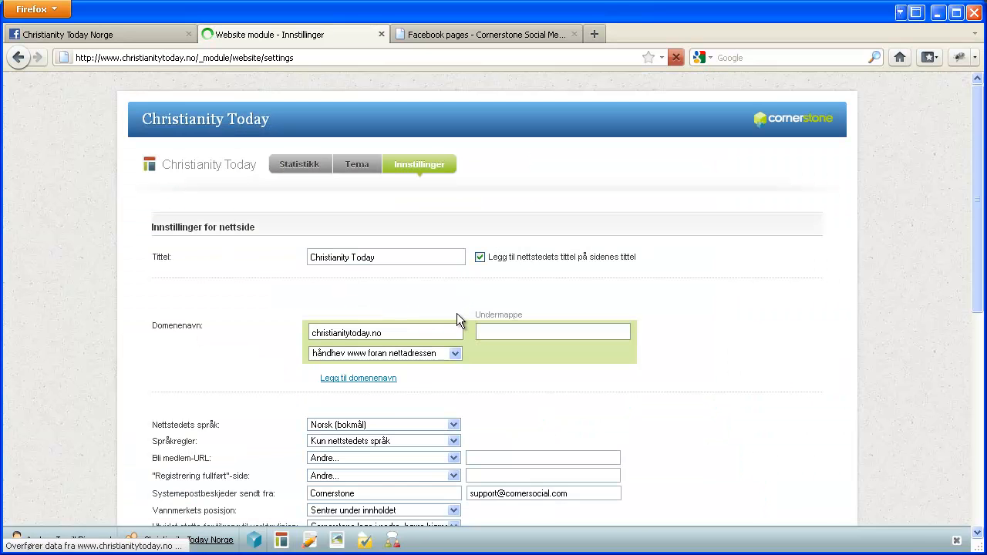
Set the website language to English and save the website settings.
left_click(389, 425)
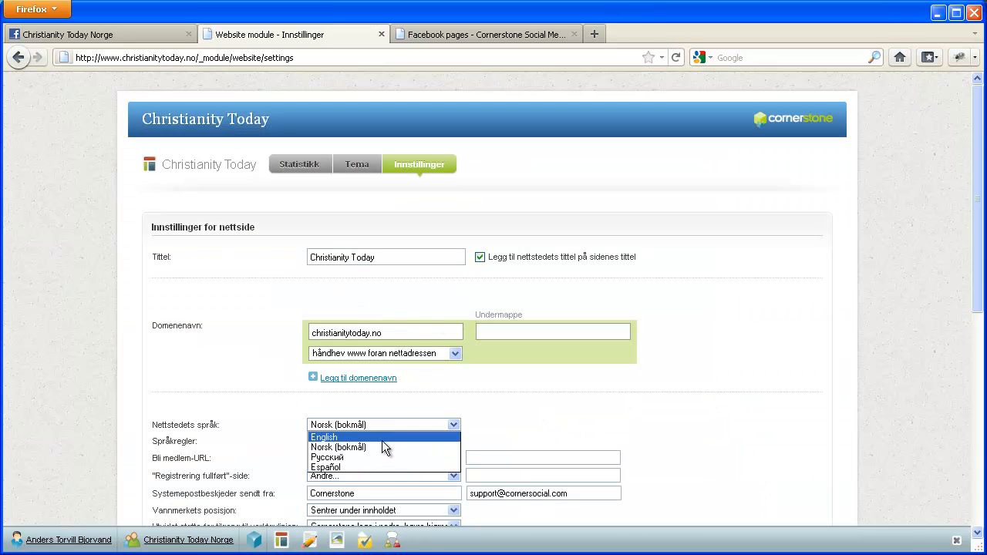
left_click(381, 438)
scroll(644, 360, "down", 3)
scroll(694, 455, "down", 2)
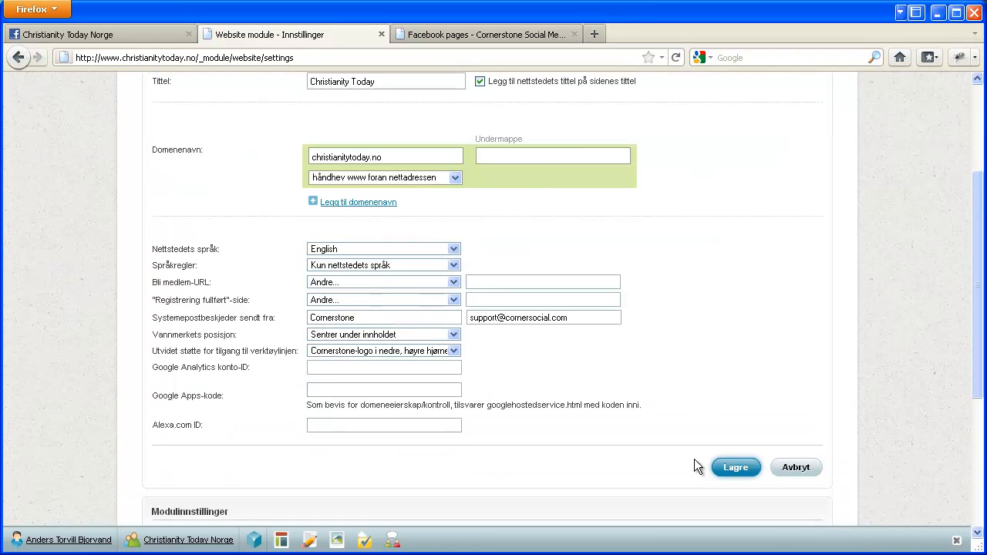
left_click(733, 438)
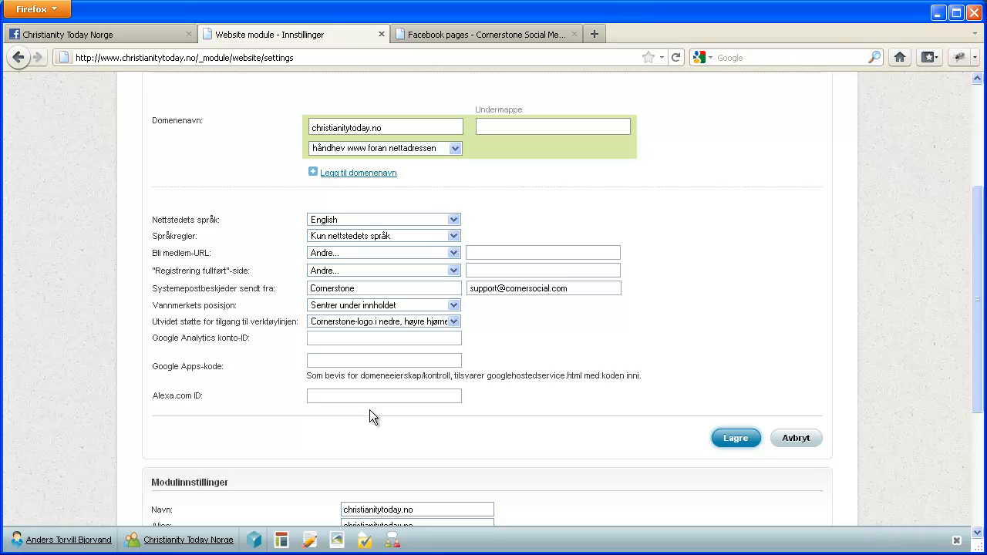
left_click(733, 437)
scroll(316, 378, "up", 5)
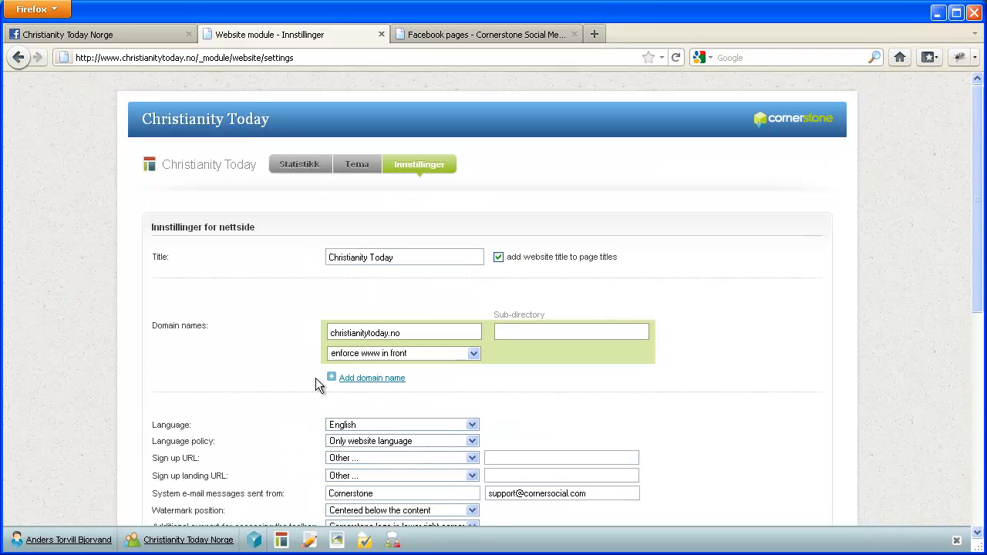
Return to the site's front page, add a new page under Facebook in the menu tree and open it.
left_click(236, 121)
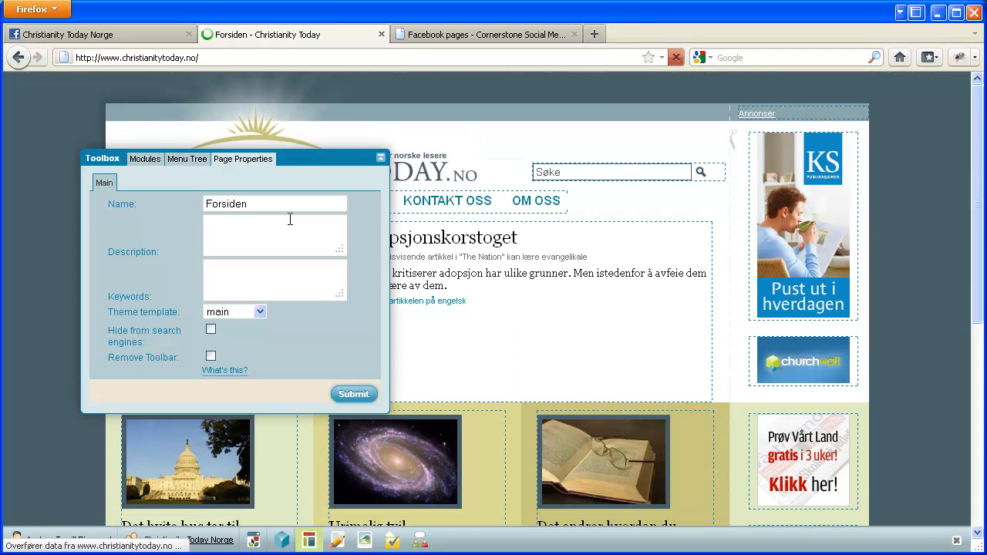
left_click(176, 160)
scroll(244, 312, "down", 2)
scroll(244, 312, "down", 2)
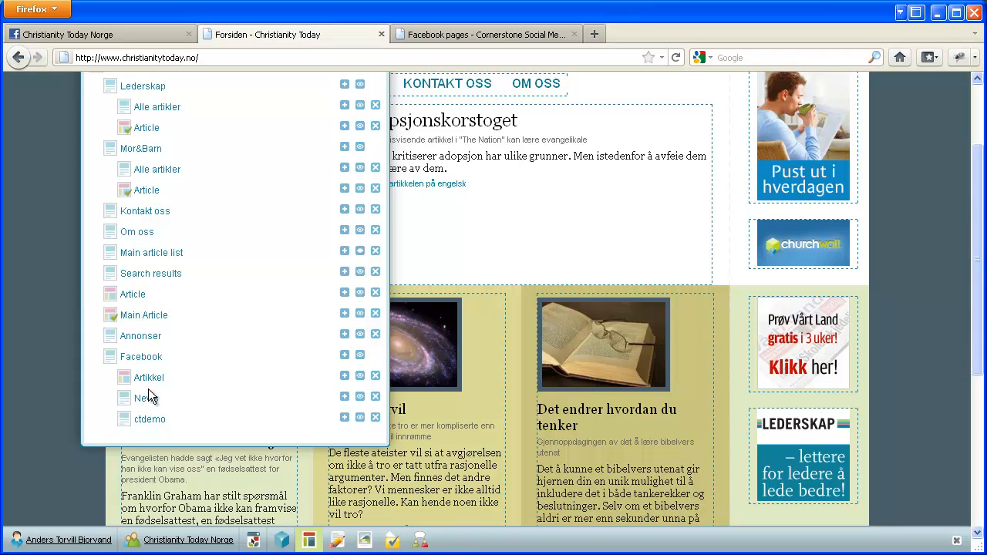
mouse_move(309, 537)
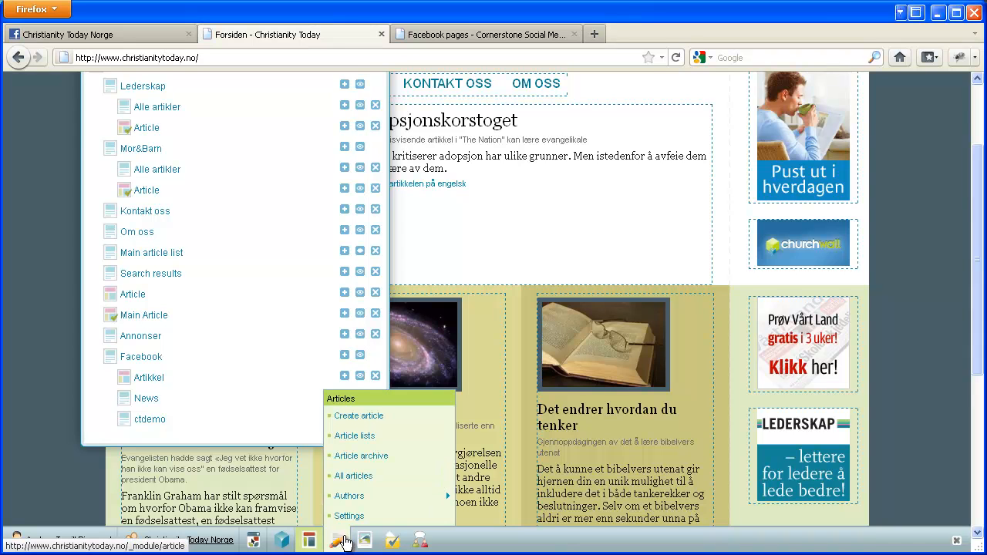
mouse_move(361, 544)
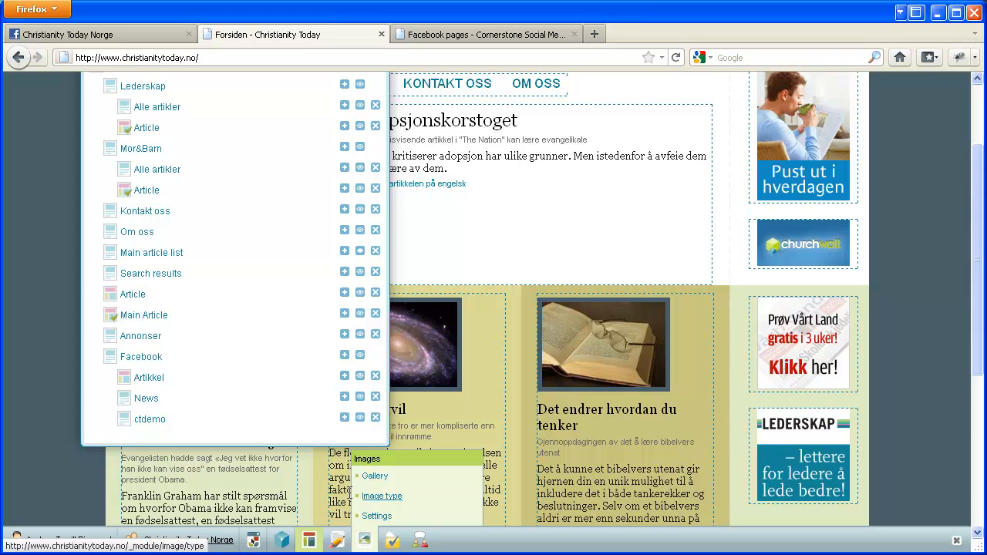
left_click(344, 357)
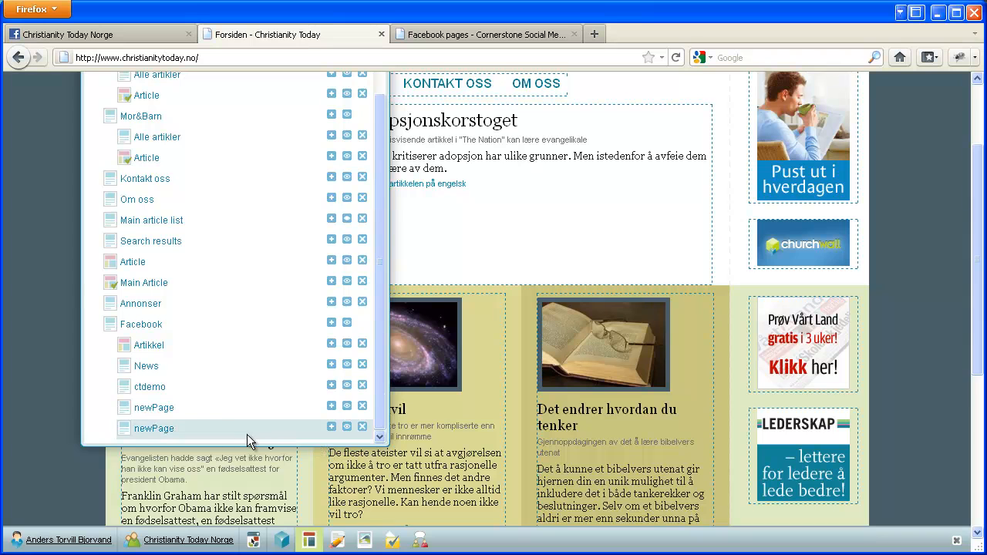
left_click(150, 436)
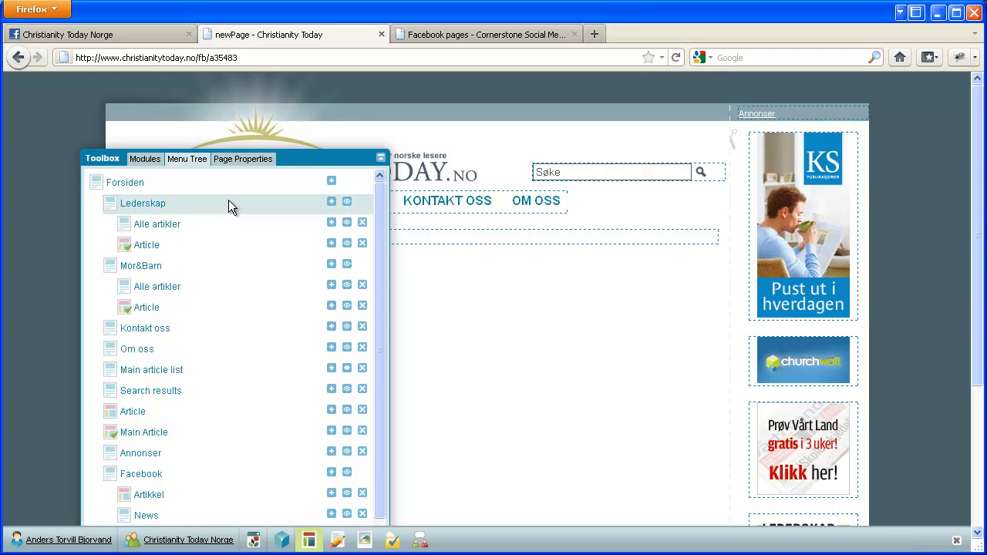
scroll(228, 200, "down", 1)
scroll(228, 199, "up", 1)
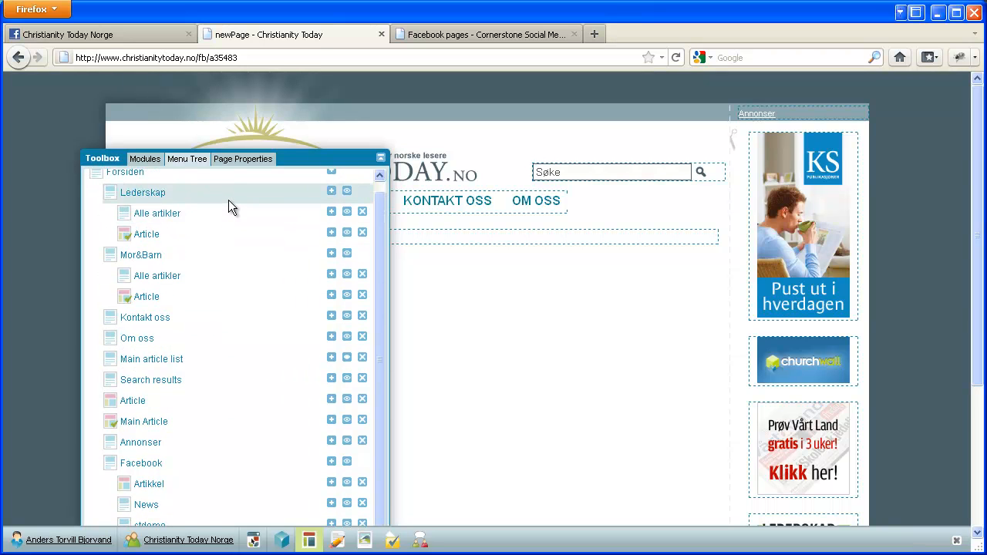
Name the new page "Demo article" and set its alias to "demoarticle".
left_click(239, 160)
left_click_drag(271, 203, 14, 200)
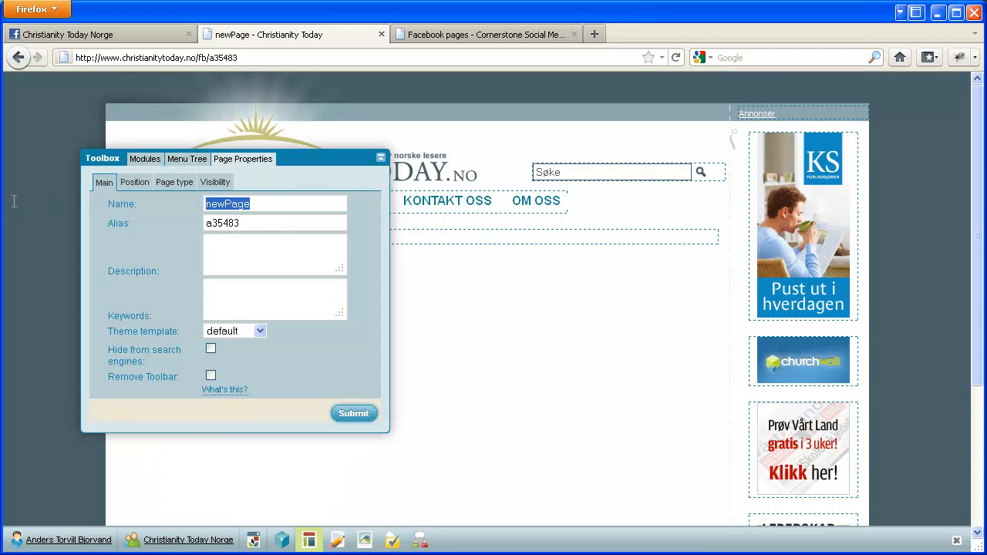
type("Demo article")
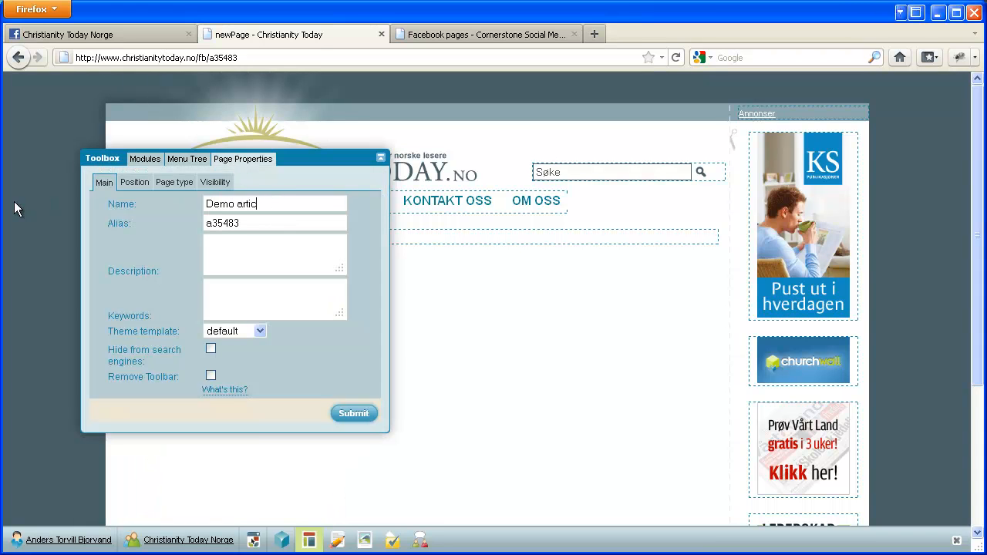
key("Tab")
type("dfe")
key("BackSpace")
key("BackSpace")
type("emoarticle")
Apply the facebook theme template, enable hiding from search engines and toolbar removal, and submit the page properties.
left_click(245, 332)
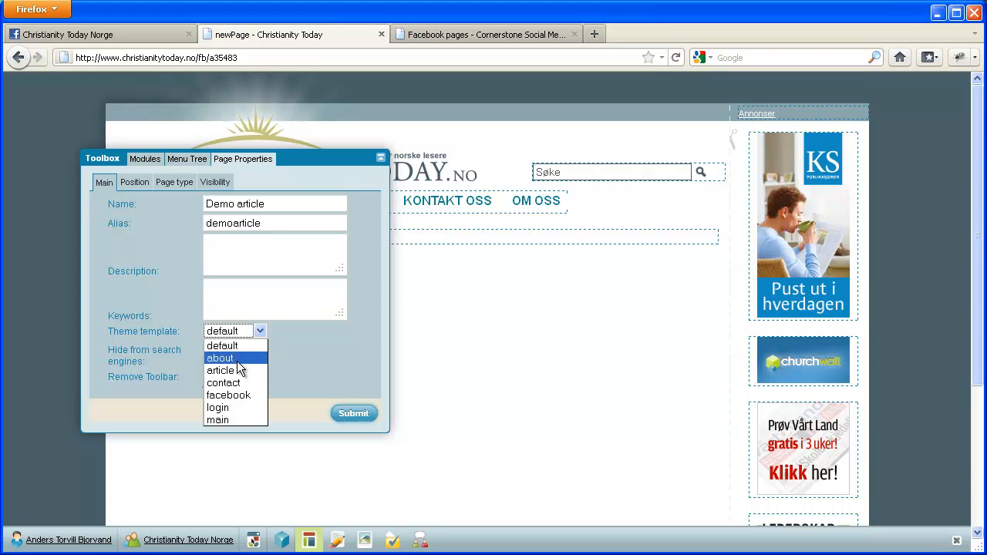
left_click(237, 393)
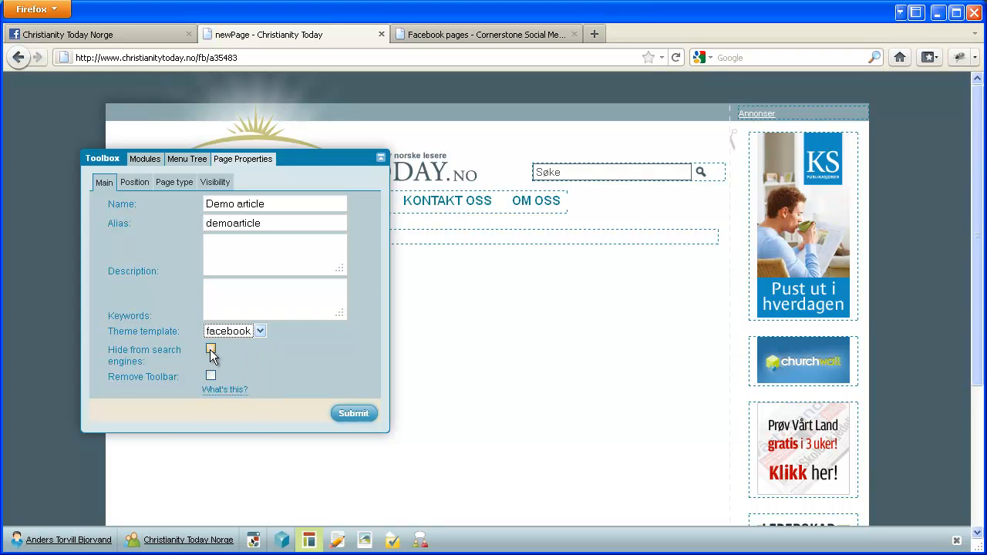
left_click(210, 349)
left_click(210, 376)
left_click(343, 417)
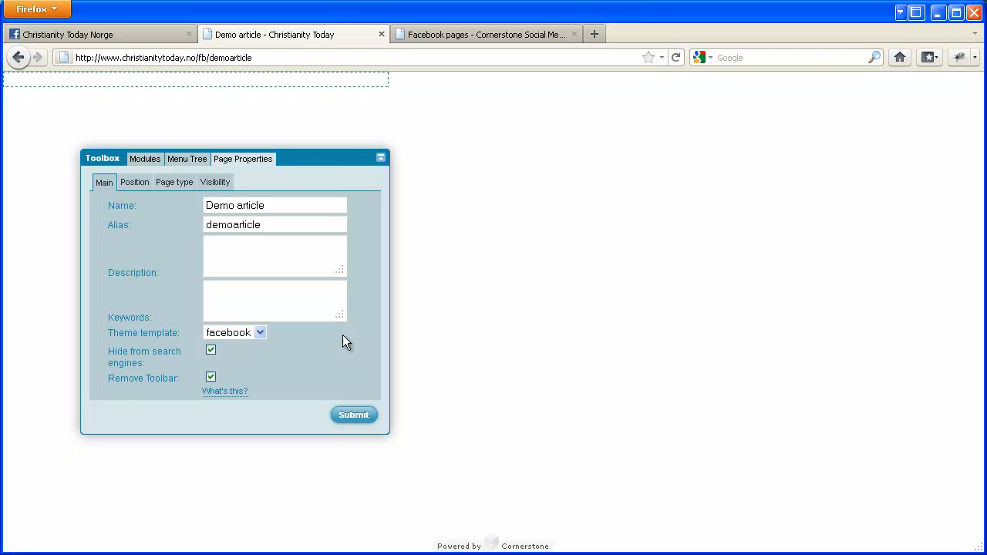
Place an Article module from the Articles (article) module set in the empty content area of the Demo article page.
left_click_drag(326, 158, 844, 162)
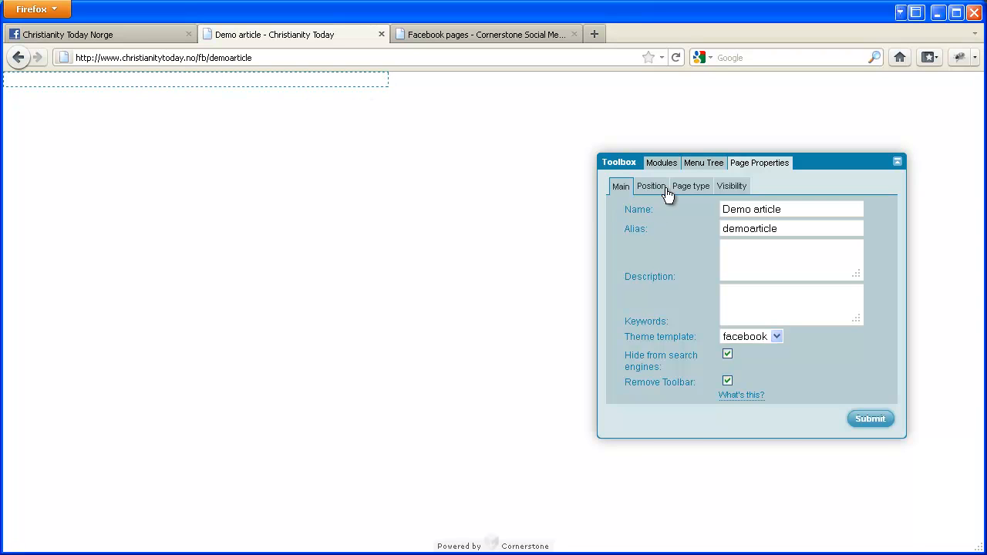
left_click(661, 163)
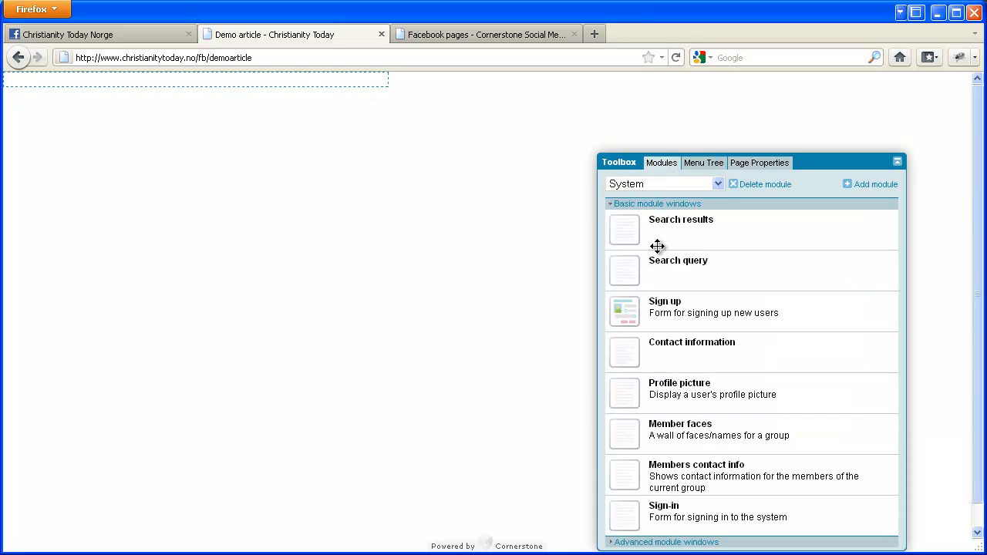
left_click(676, 183)
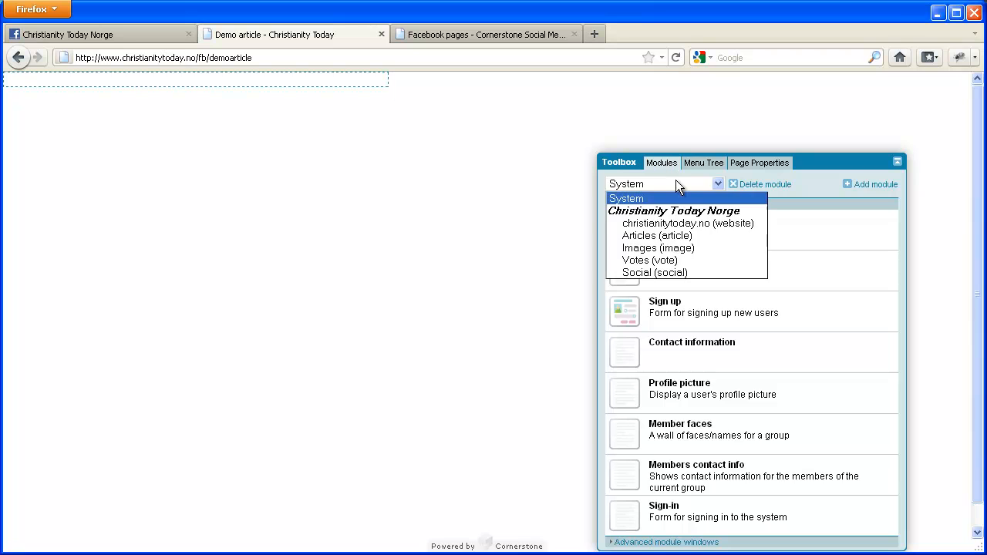
left_click(674, 236)
left_click_drag(673, 230, 146, 84)
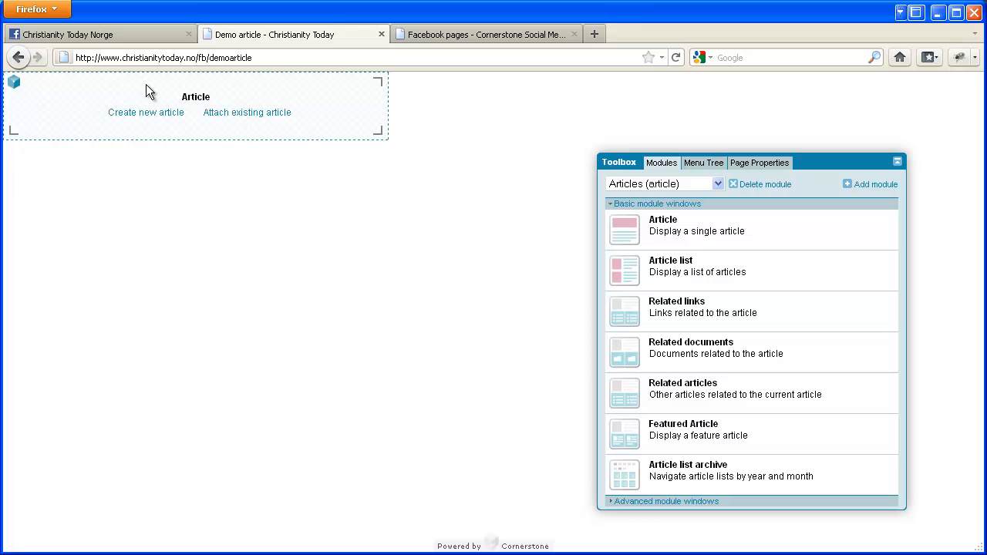
Set the Article module's top and bottom image types to FB main image (500 x 350) and save its properties.
left_click(12, 85)
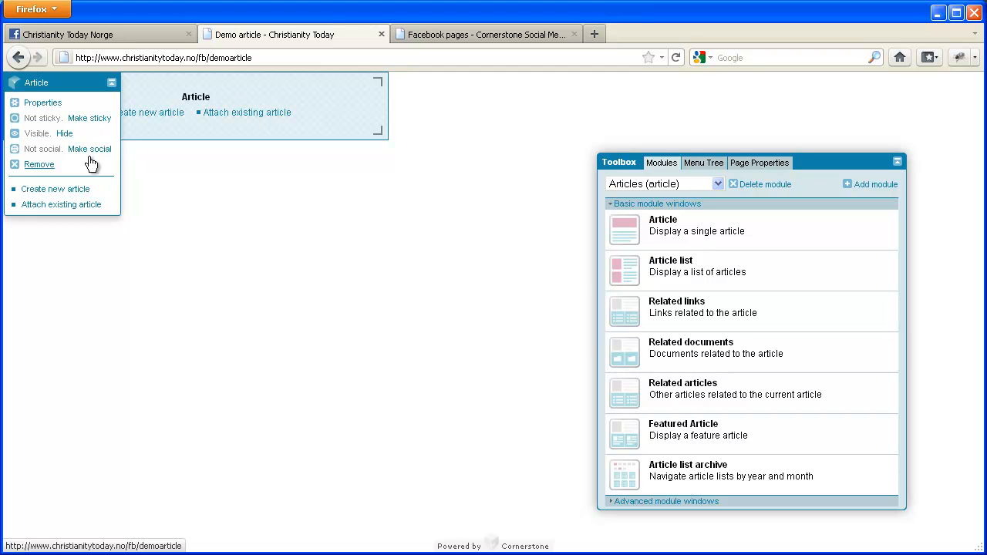
left_click(43, 103)
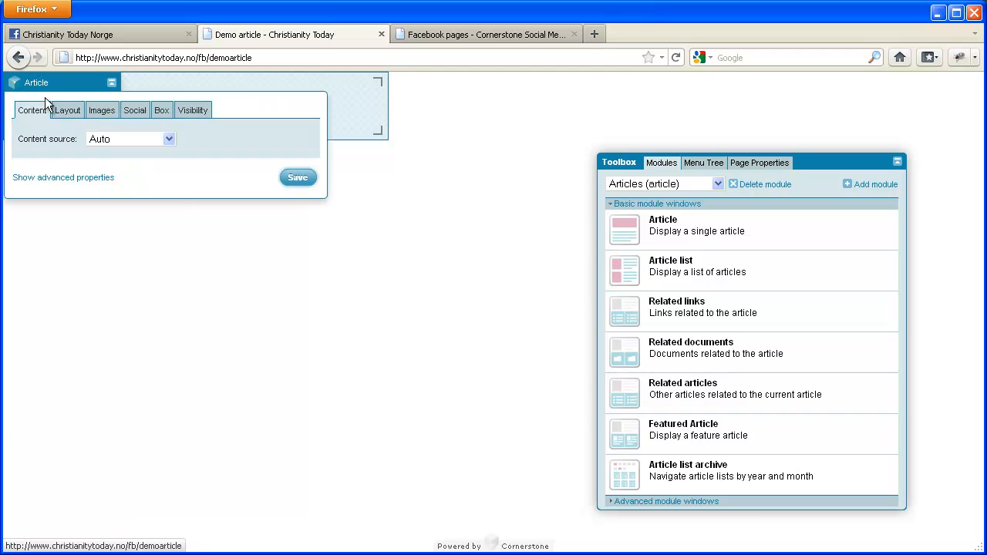
left_click(102, 110)
left_click(238, 155)
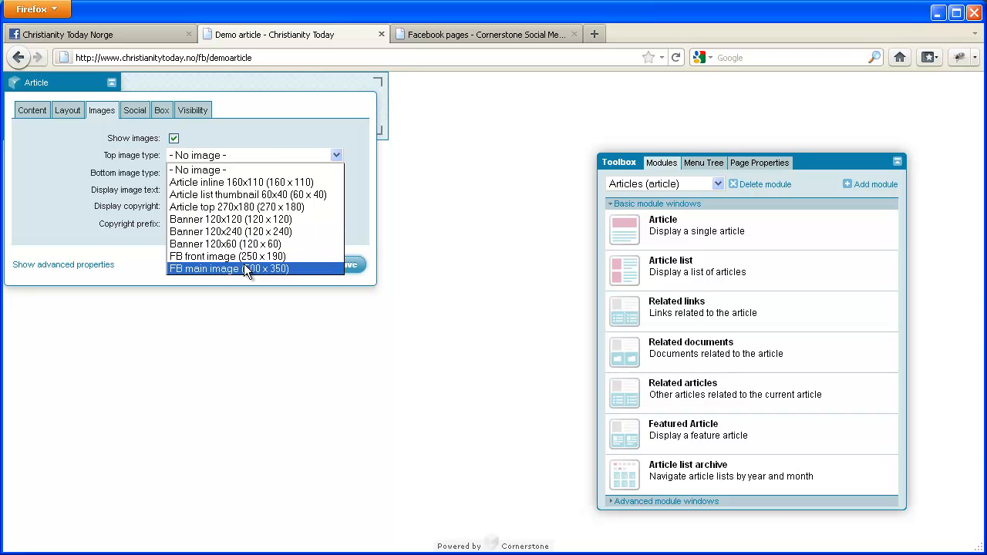
left_click(207, 267)
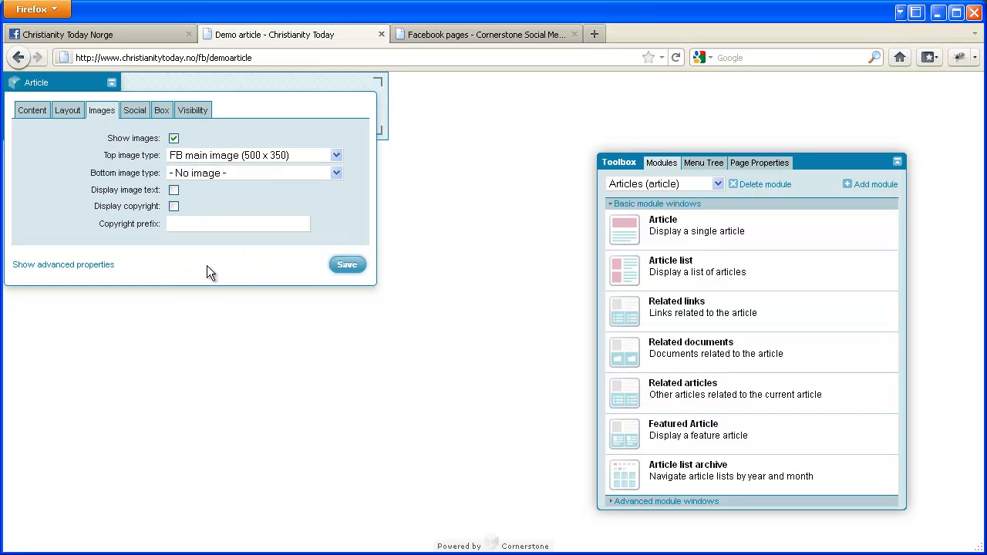
left_click(262, 173)
left_click(275, 287)
left_click(346, 265)
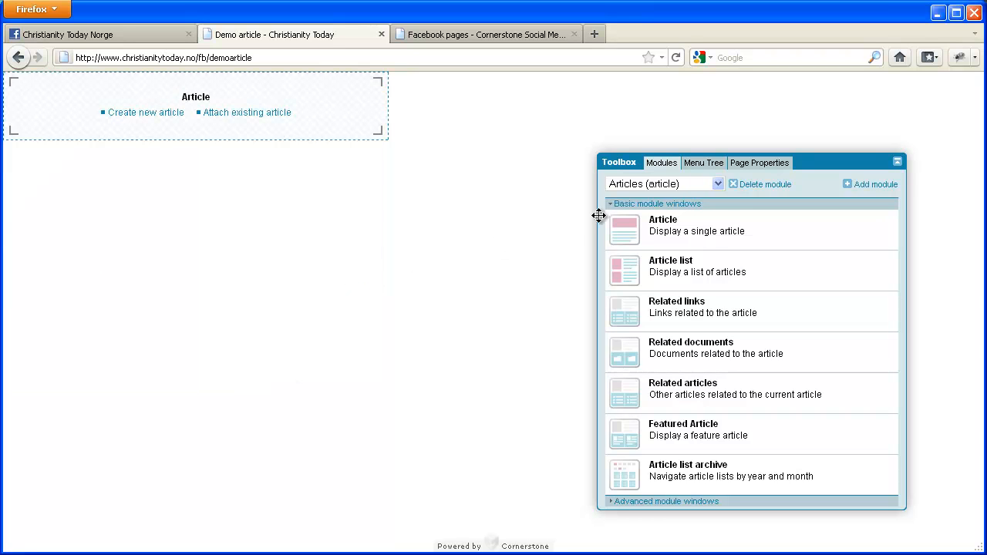
Change the Demo article page to a Template node with Article as its parameter and object title enabled, and submit it.
left_click(752, 166)
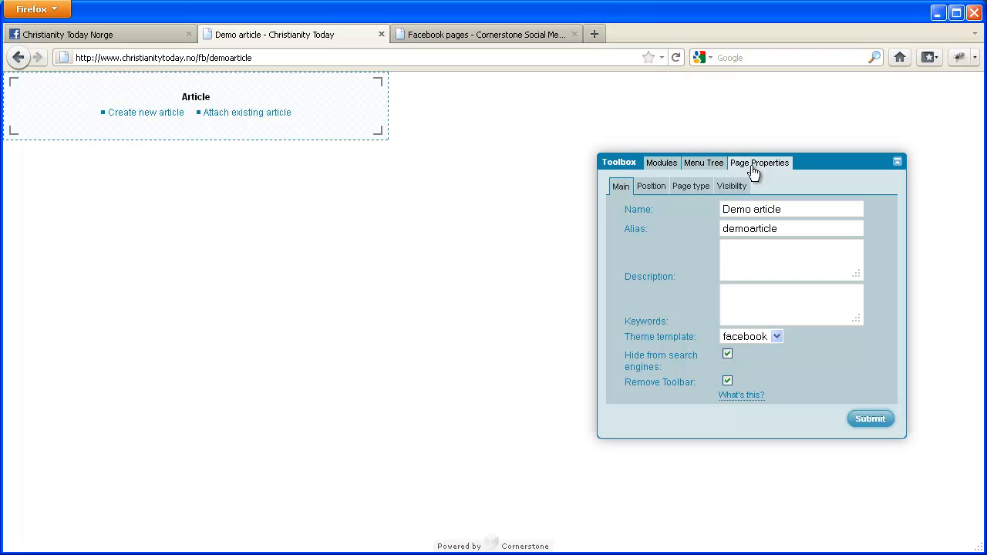
left_click(696, 188)
left_click(728, 243)
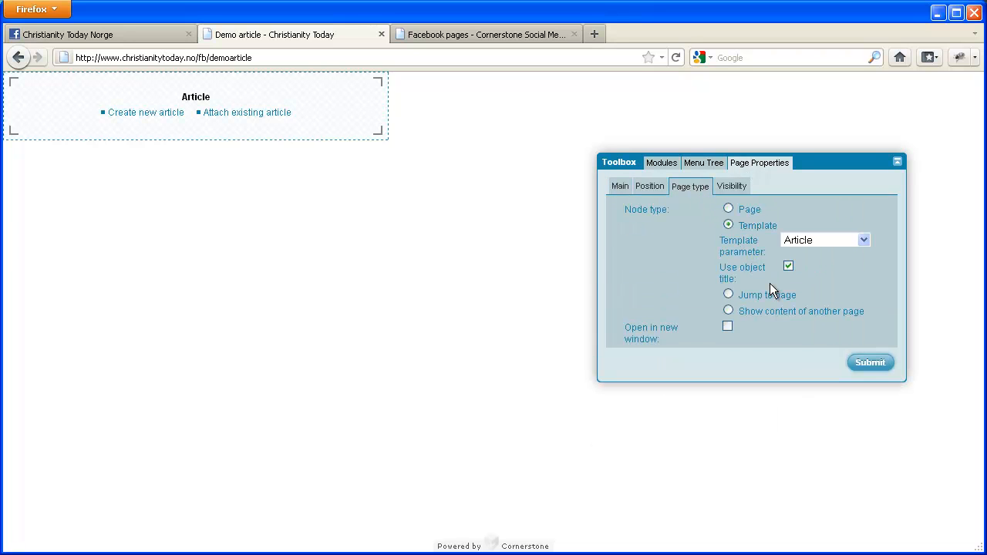
left_click(866, 363)
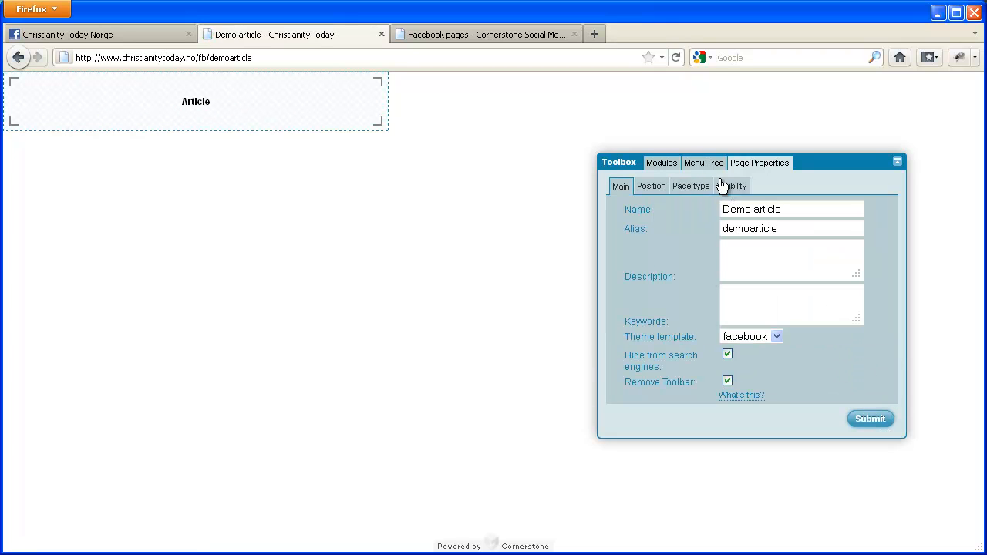
Open the page called newPage under Facebook in the menu tree.
left_click(701, 164)
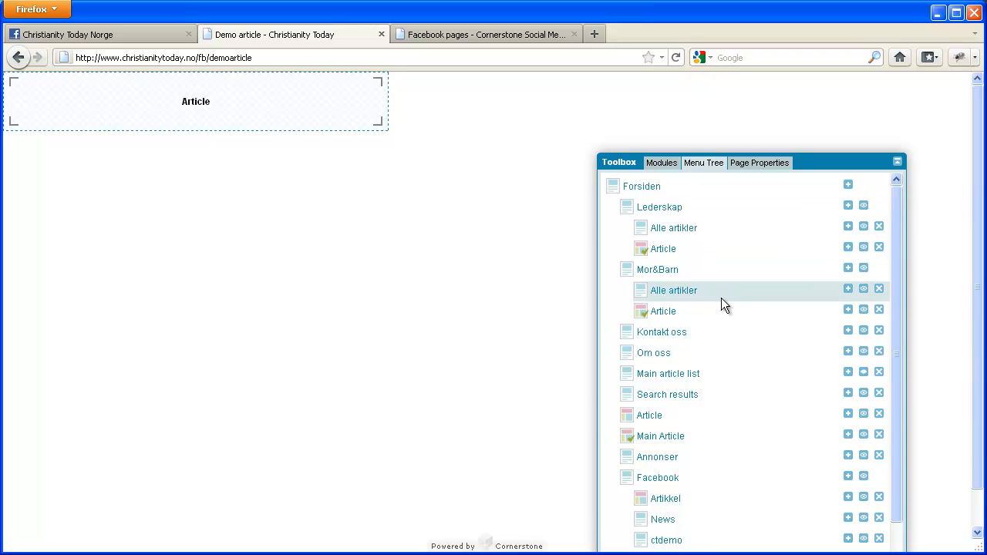
scroll(721, 298, "down", 2)
left_click_drag(812, 150, 807, 94)
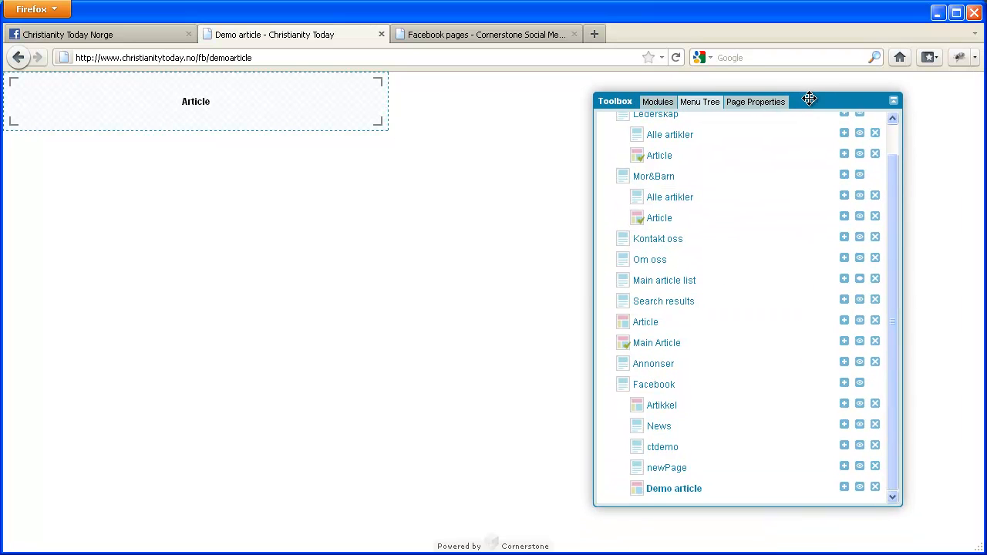
left_click(659, 476)
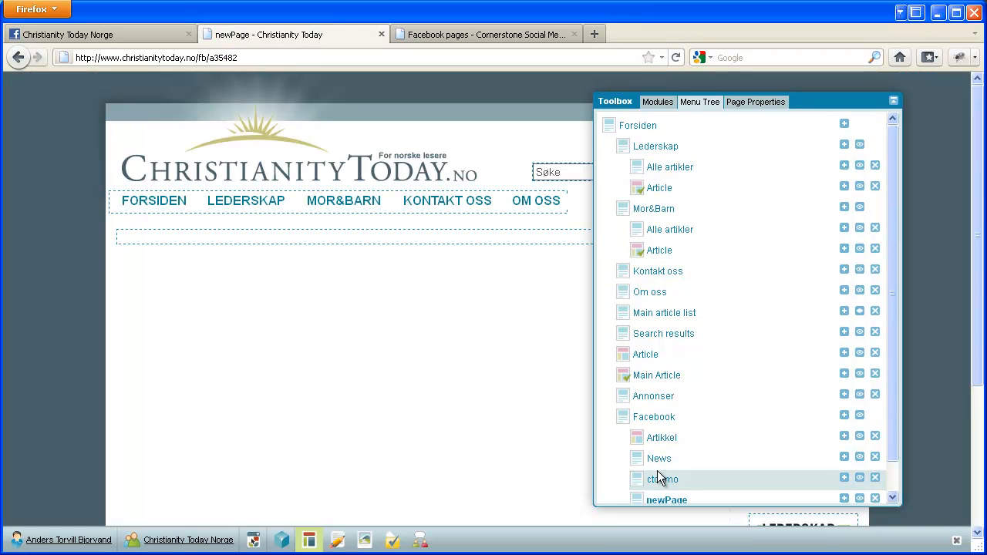
Name the opened page "Demo news" and set its alias to "demonews".
left_click(754, 106)
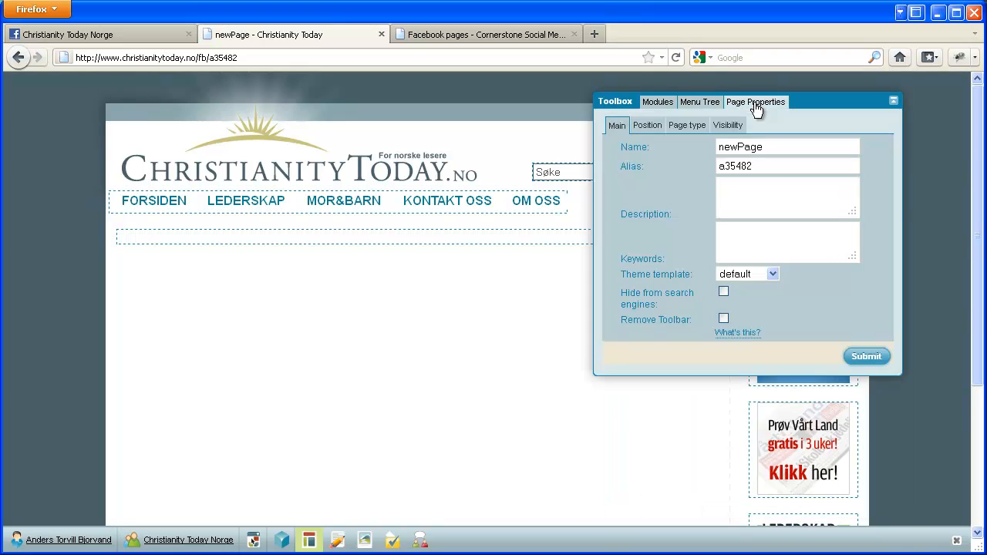
double_click(771, 146)
type("Demonews")
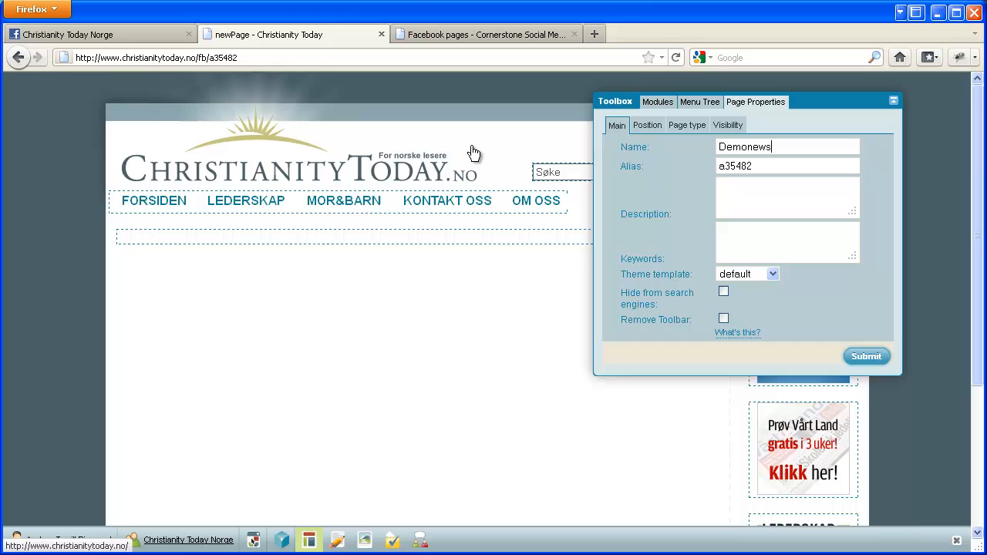
key("Tab")
type("demonews")
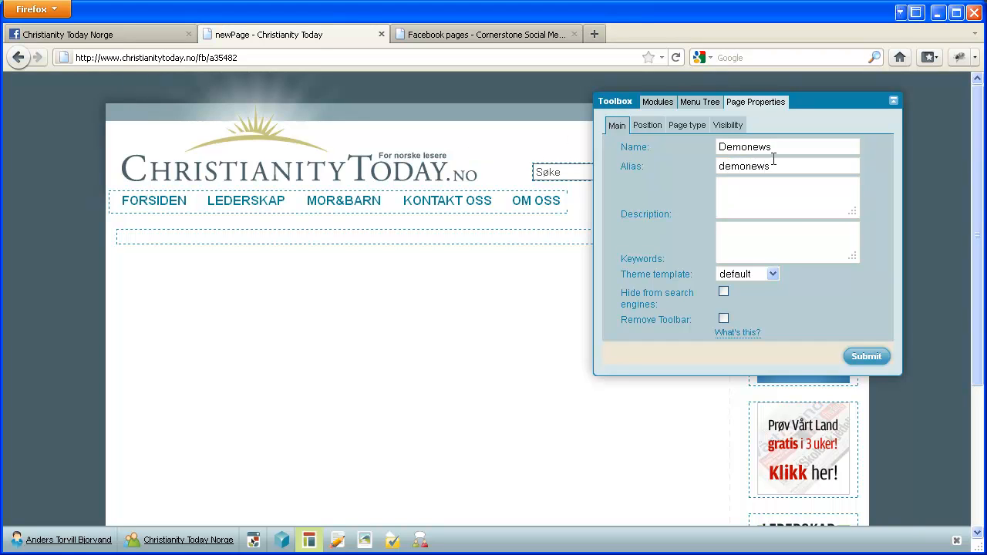
left_click(744, 146)
Apply the facebook theme template to the Demo news page, enable hiding from search engines and toolbar removal, and submit.
left_click(748, 274)
left_click(741, 339)
left_click(723, 292)
left_click(723, 319)
left_click(863, 357)
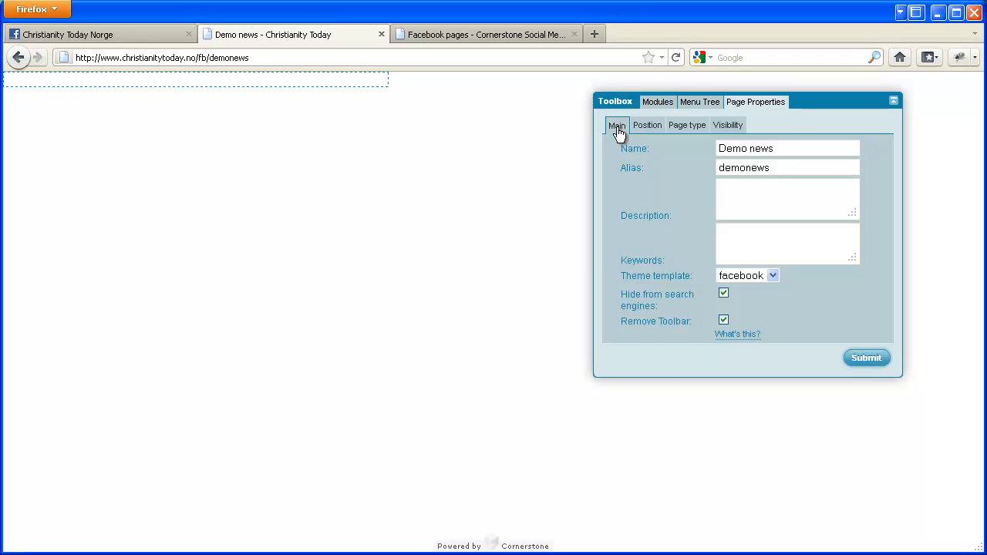
Place an Article list module in the content area of the Demo news page and make it visible.
left_click(659, 102)
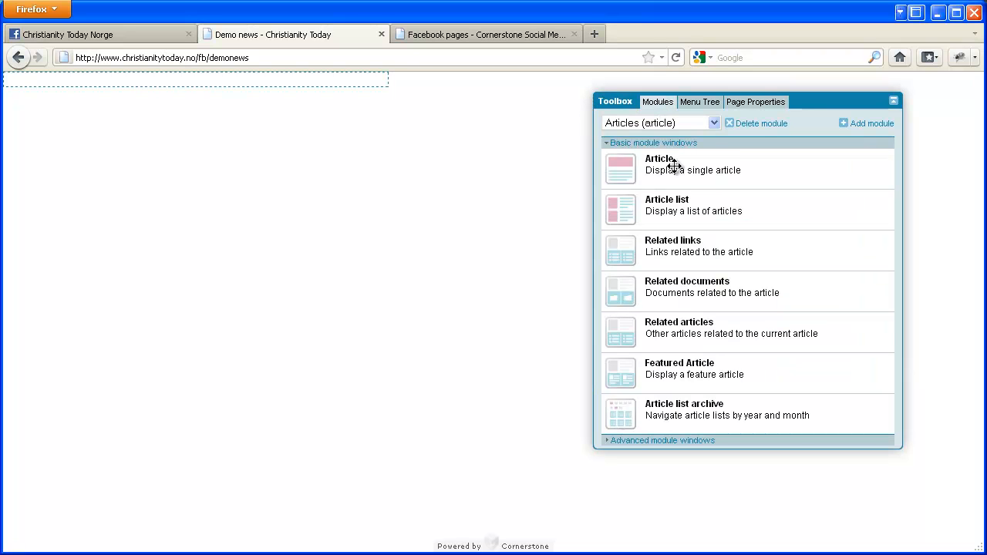
left_click(715, 124)
left_click(714, 124)
left_click_drag(632, 209, 161, 81)
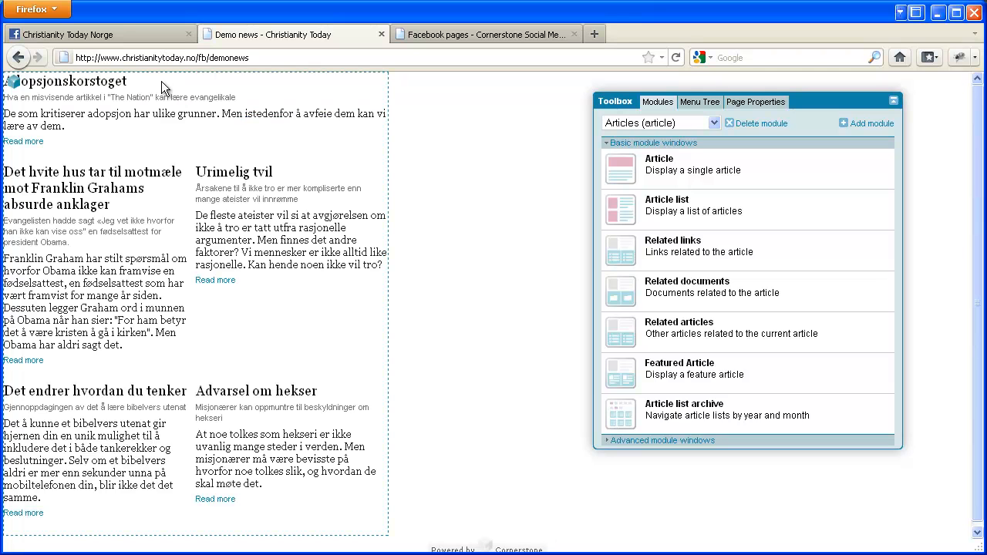
left_click(13, 83)
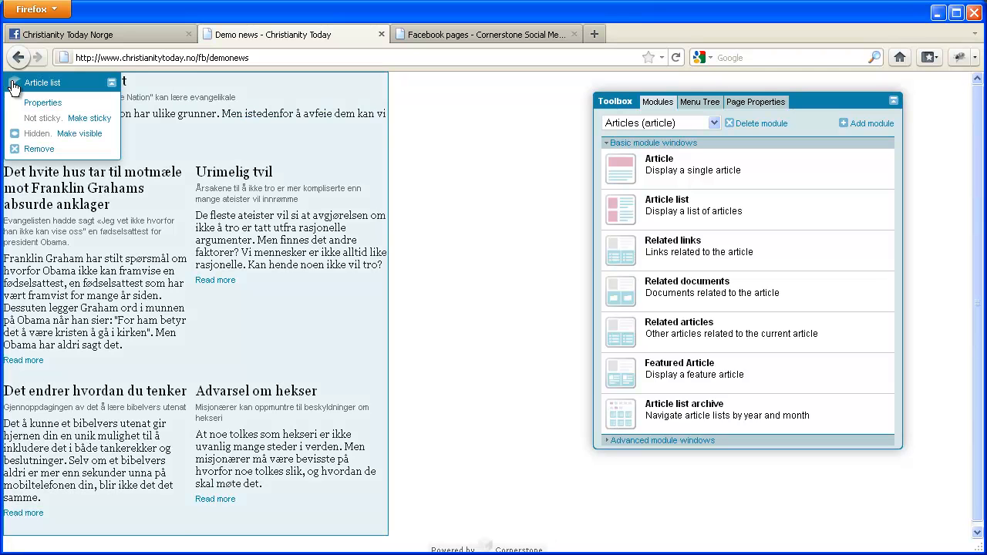
left_click(78, 134)
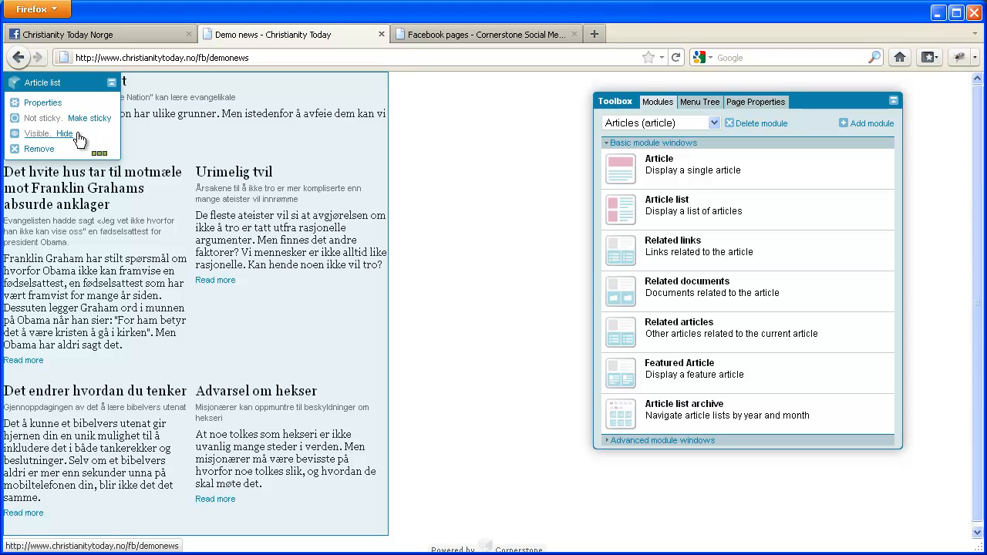
Set the article list's number of articles to 3 and its number of columns to 1.
left_click(43, 103)
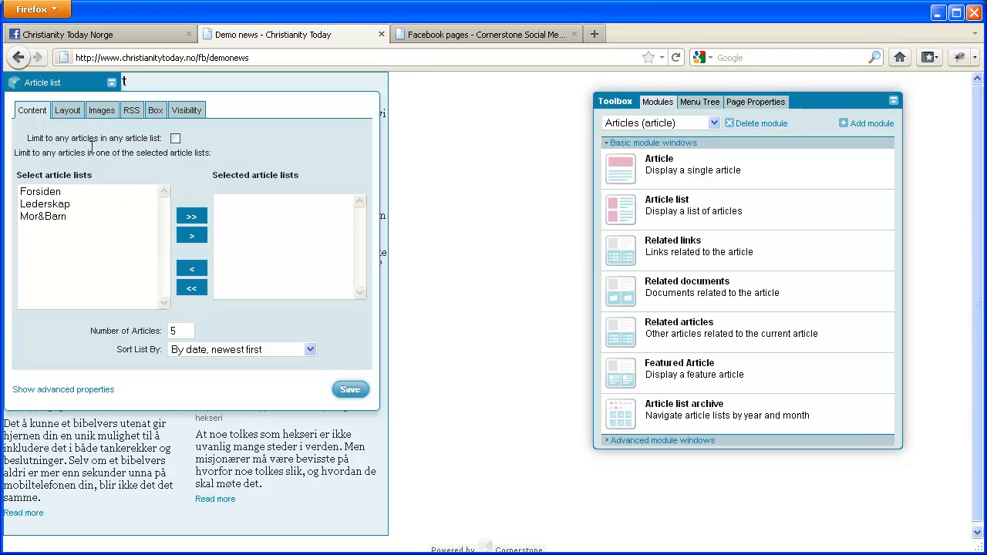
left_click_drag(179, 337, 85, 326)
type("3")
left_click(67, 112)
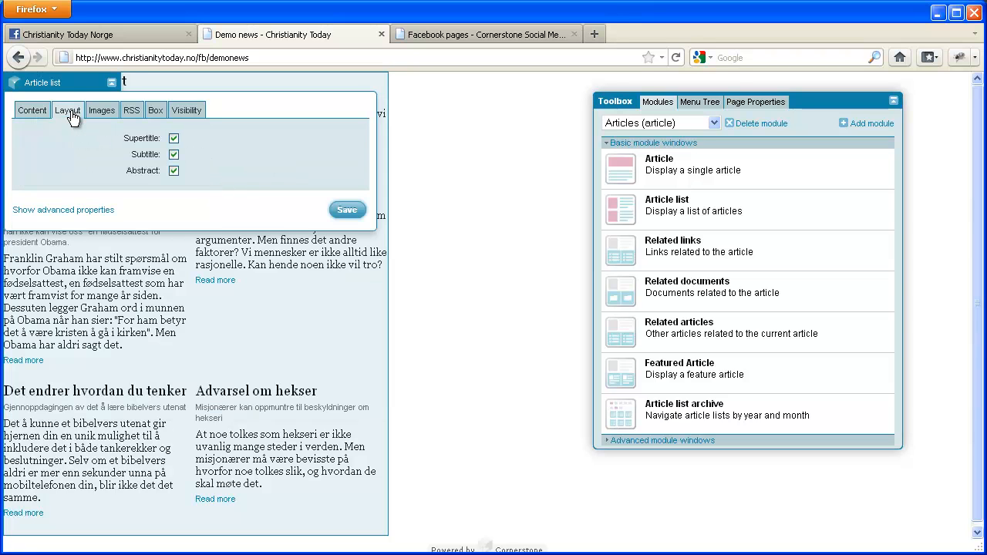
left_click(76, 211)
left_click_drag(225, 201, 105, 195)
type("1")
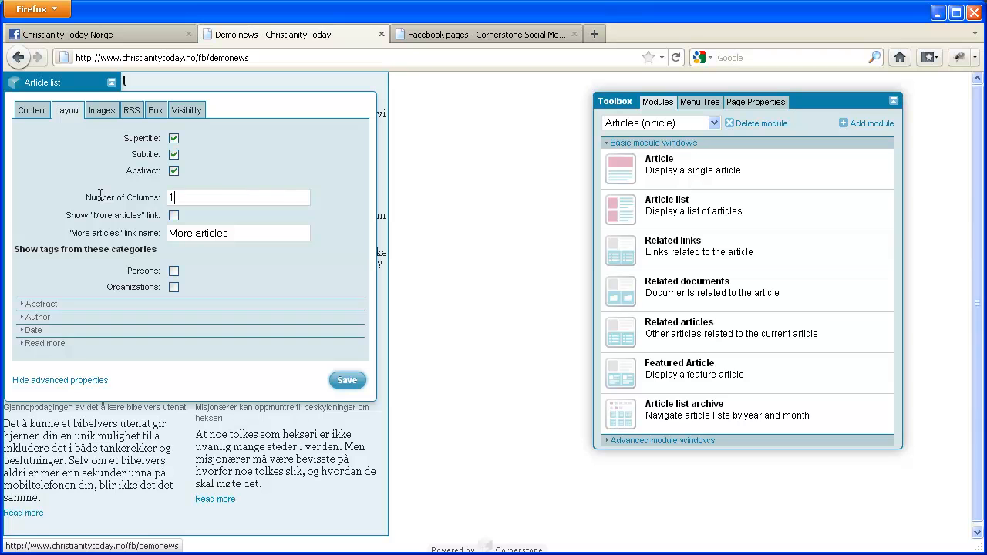
Give 1-column rows the FB front image (250 x 190), positioned right and left of title/abstract every other time, save and review the list.
left_click(97, 117)
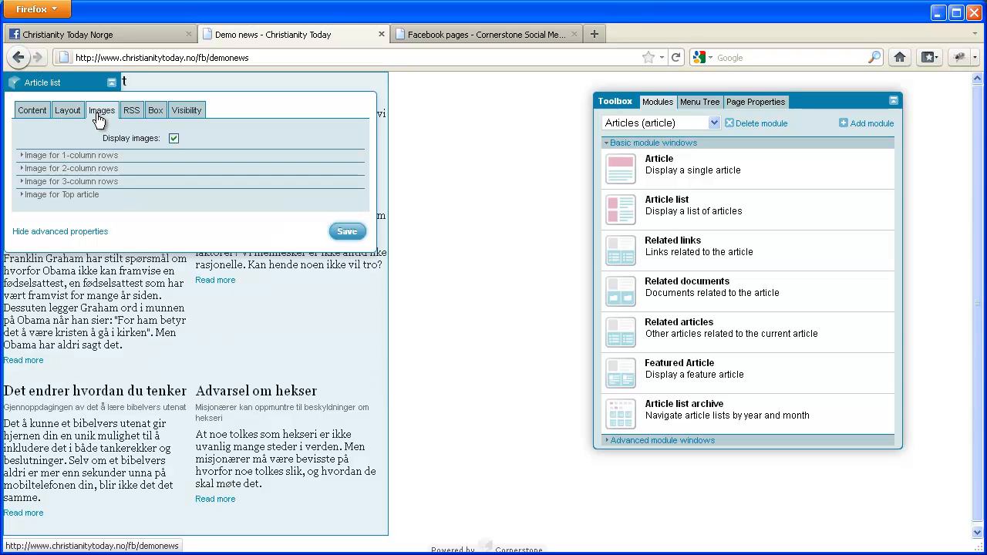
left_click(82, 157)
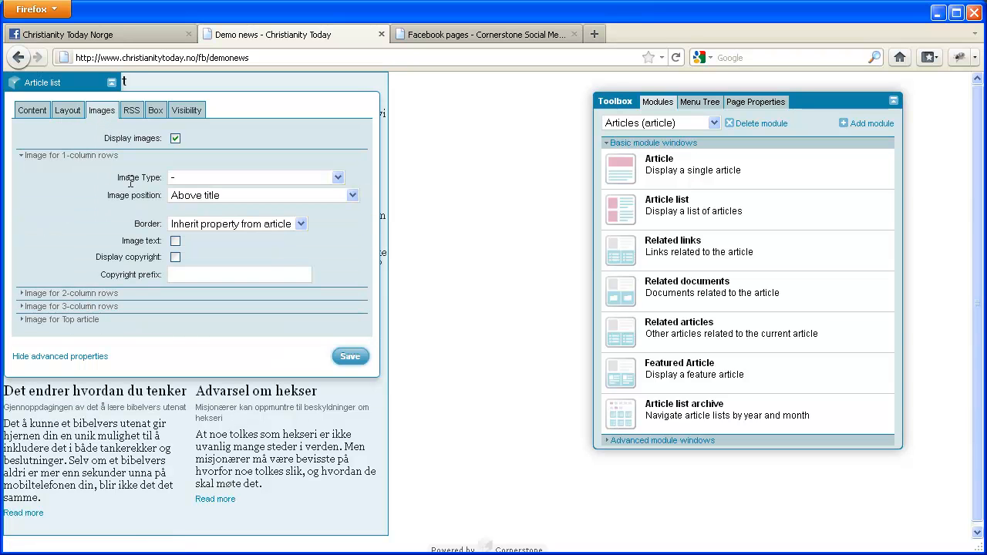
left_click(196, 178)
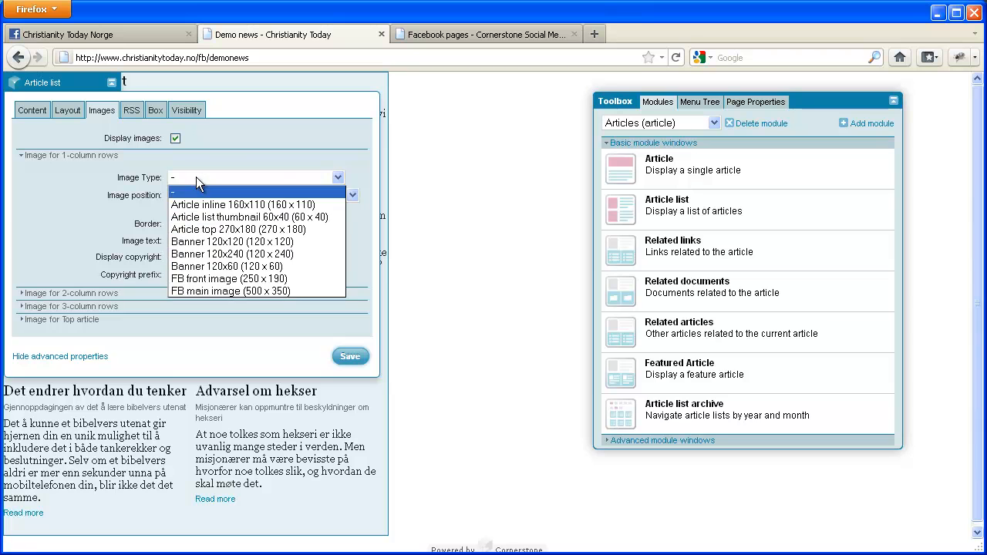
left_click(206, 279)
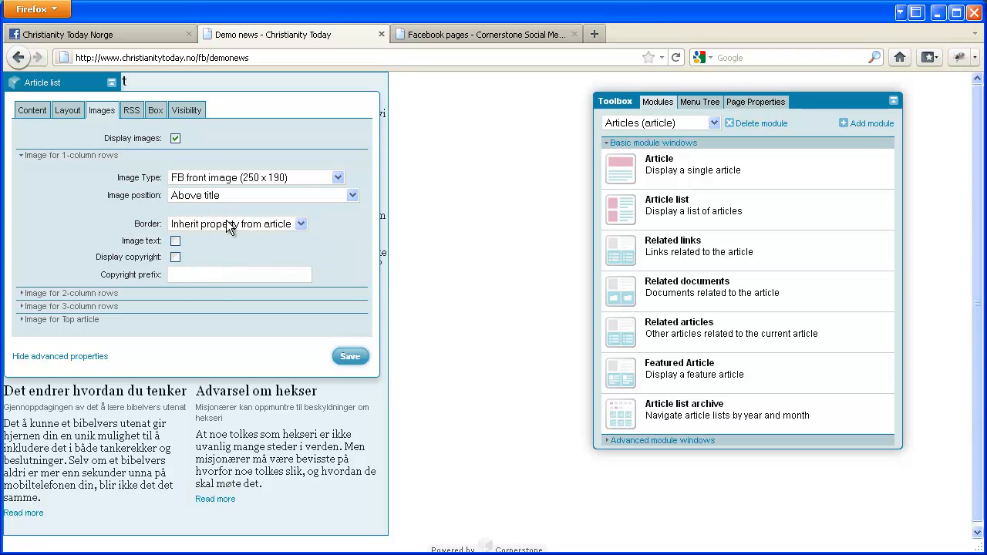
left_click(227, 195)
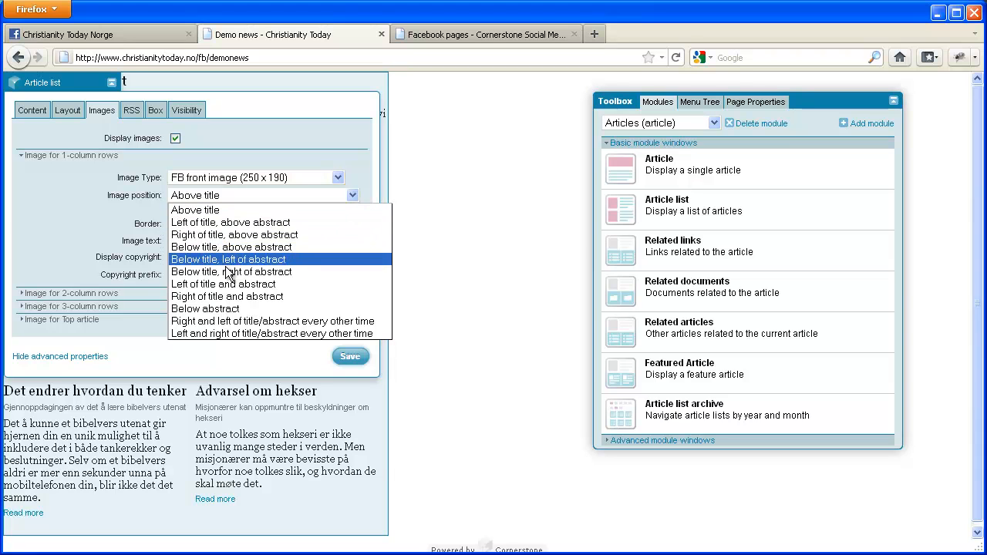
left_click(191, 322)
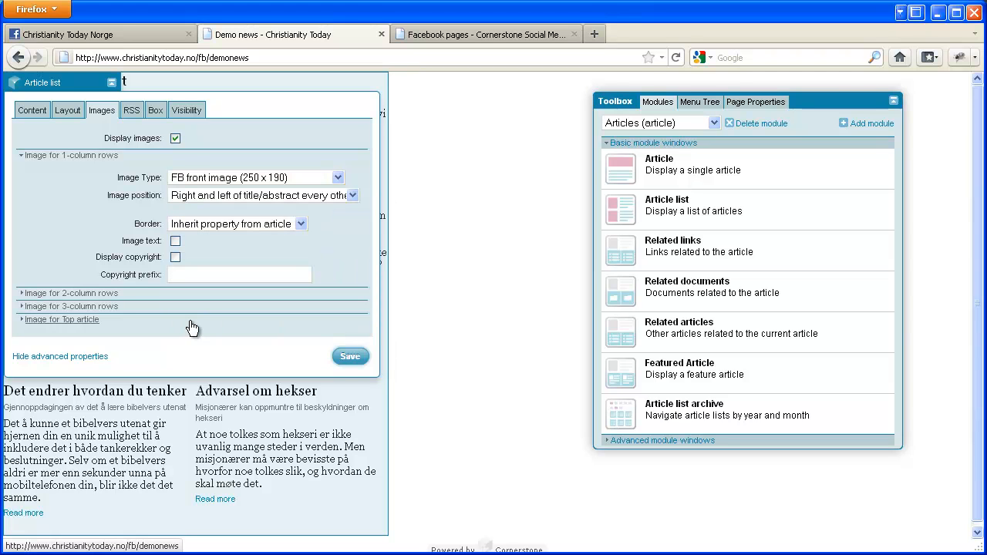
left_click(349, 362)
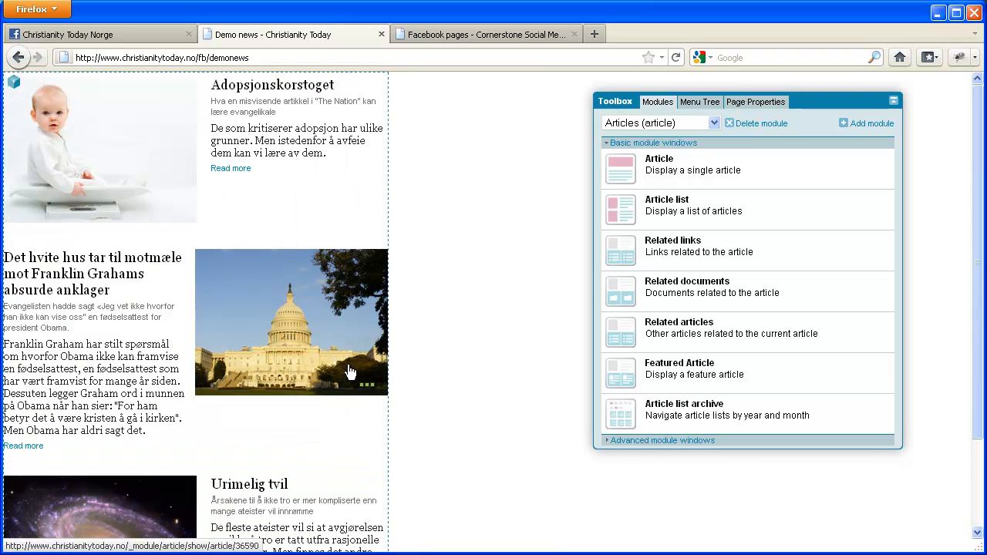
scroll(316, 357, "down", 3)
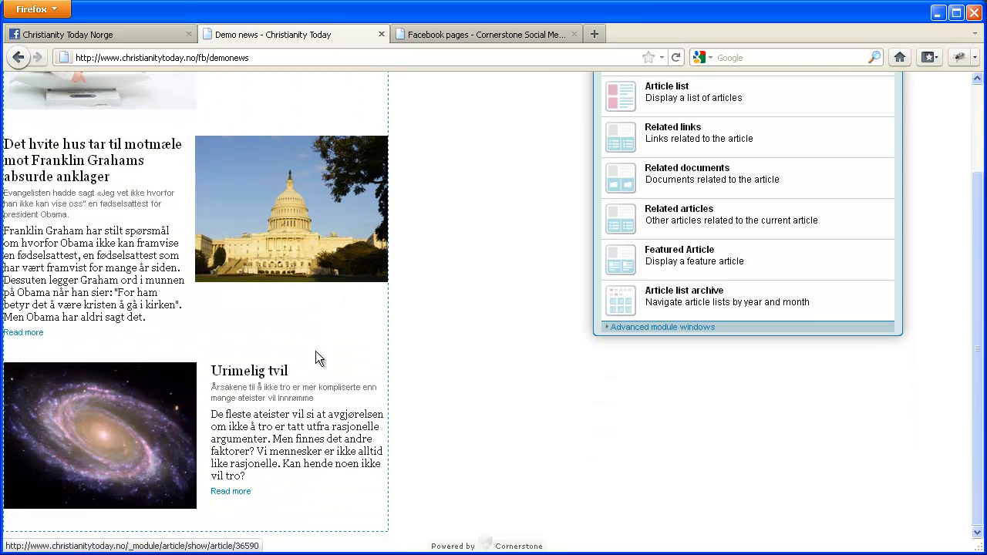
scroll(315, 357, "up", 3)
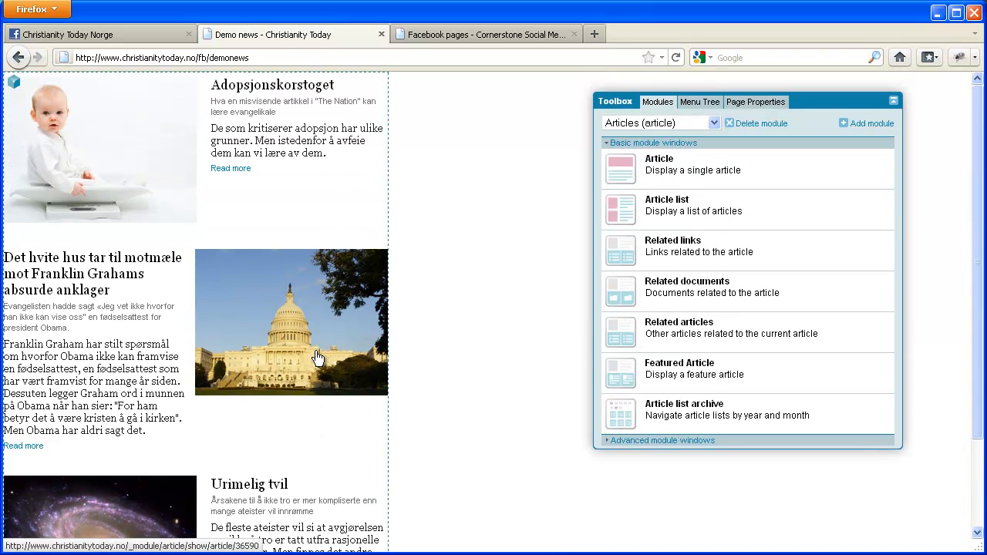
Set the article list's page for article display to Demo article and save the module properties.
left_click(14, 81)
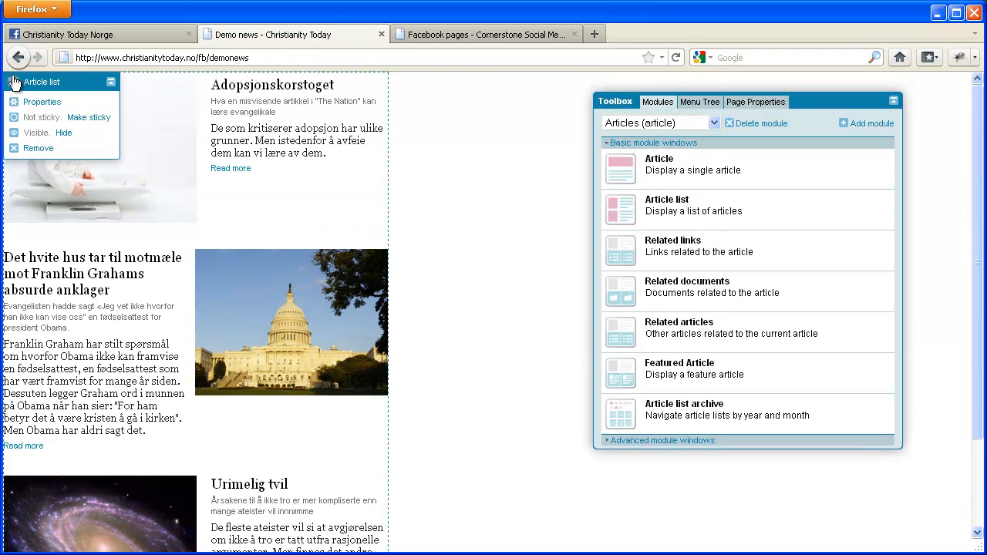
left_click(36, 104)
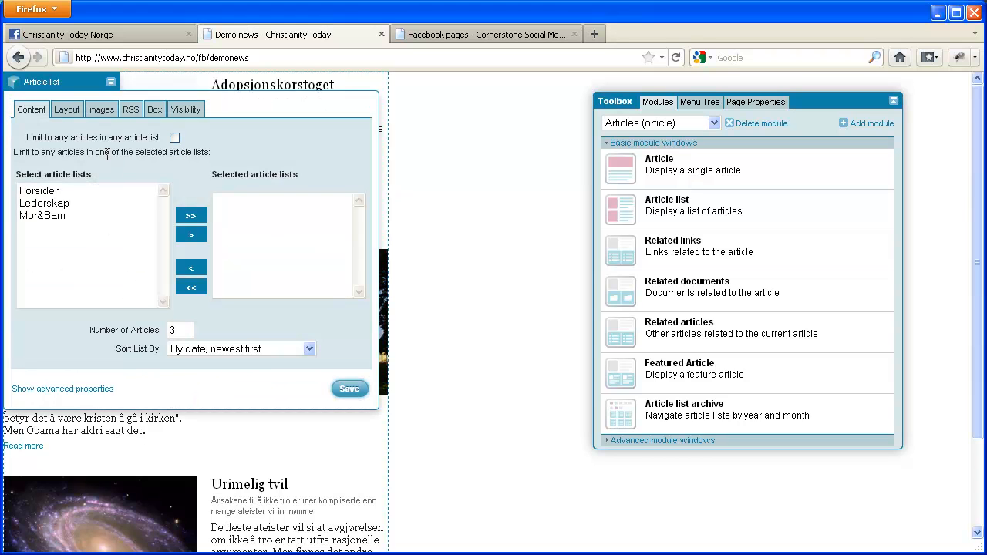
left_click(154, 112)
left_click(145, 140)
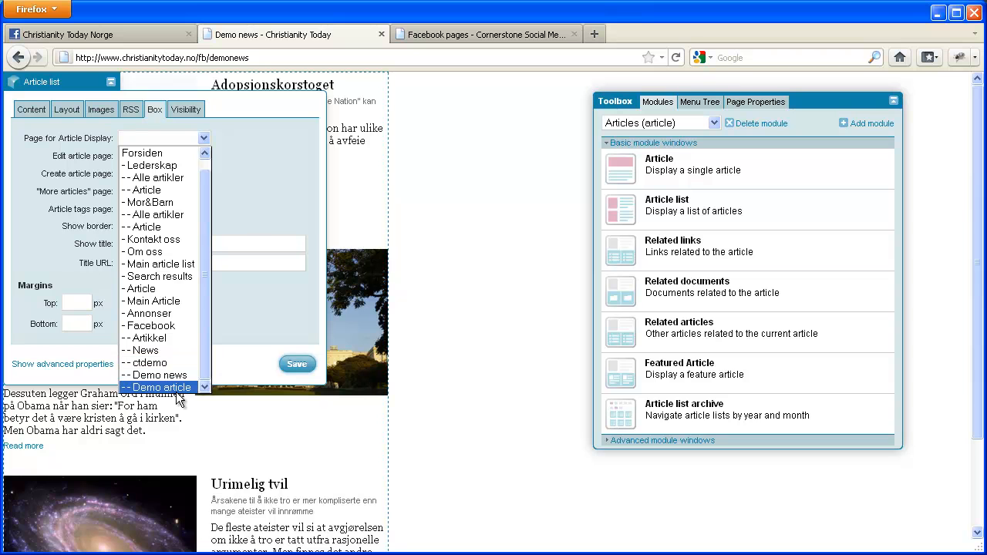
left_click(184, 387)
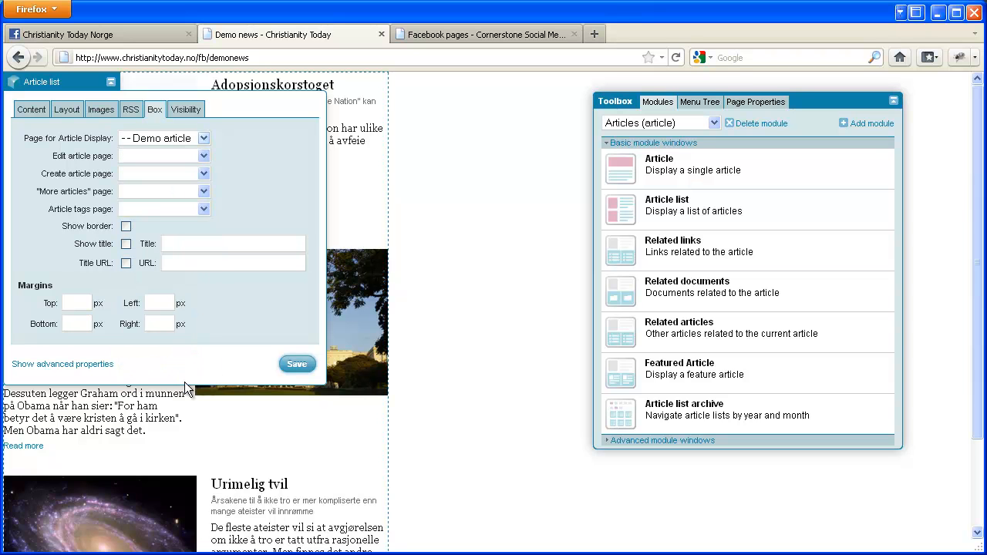
left_click(297, 365)
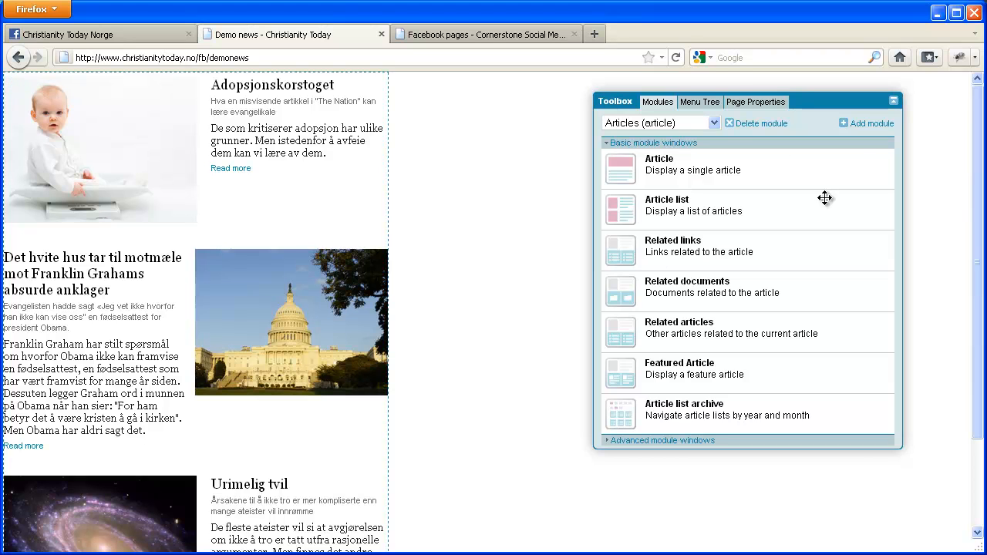
Check the Facebook subpages in the site's page tree, open the Adopsjonskorstoget article from the list, and return to Demo news.
left_click(699, 104)
scroll(733, 317, "down", 1)
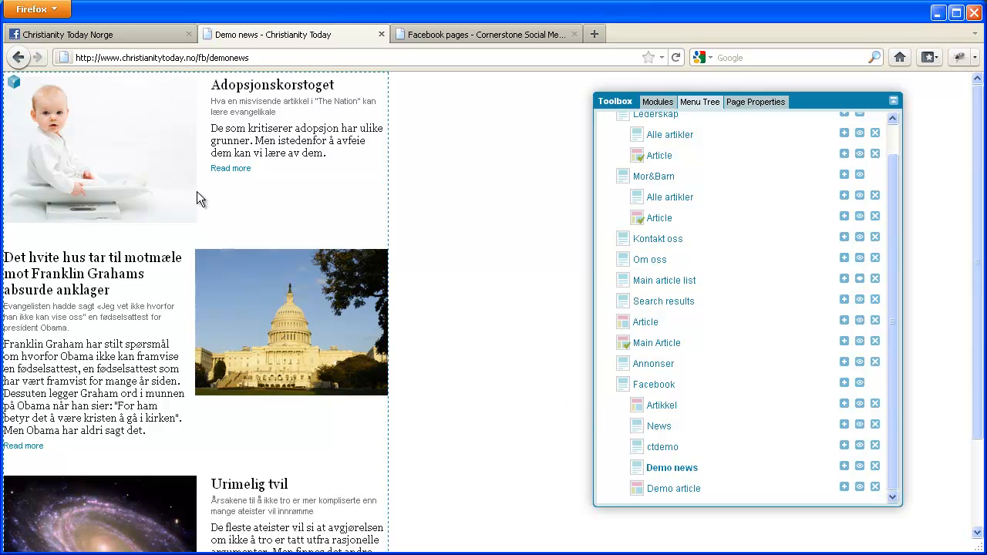
left_click(142, 172)
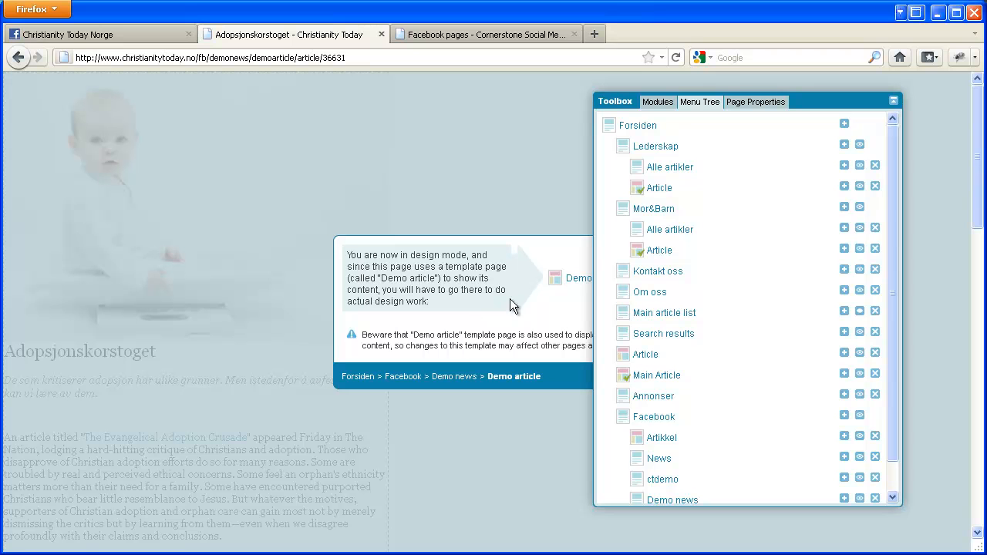
left_click(23, 58)
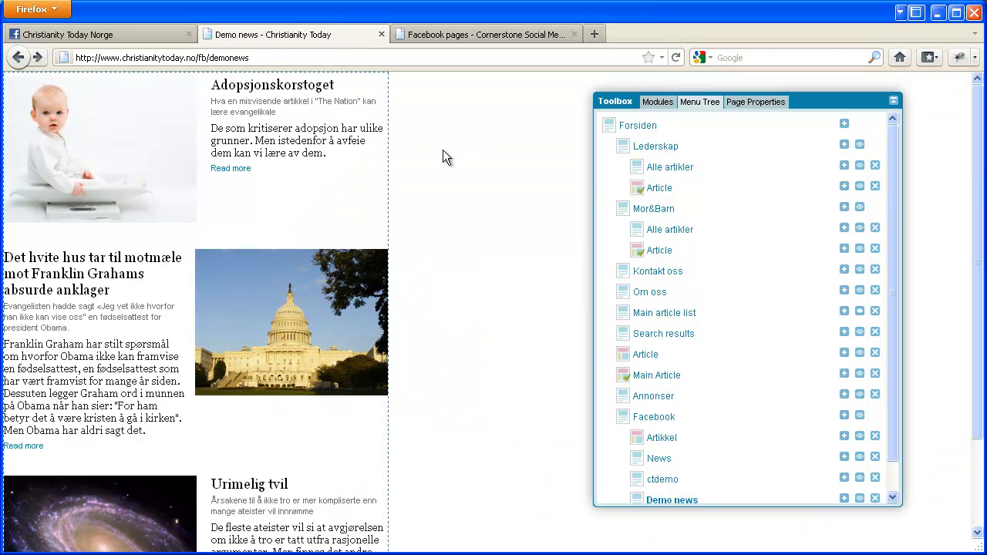
Go to the Forsiden page, revert the site to live mode, and load the fb/demonews page.
left_click(638, 125)
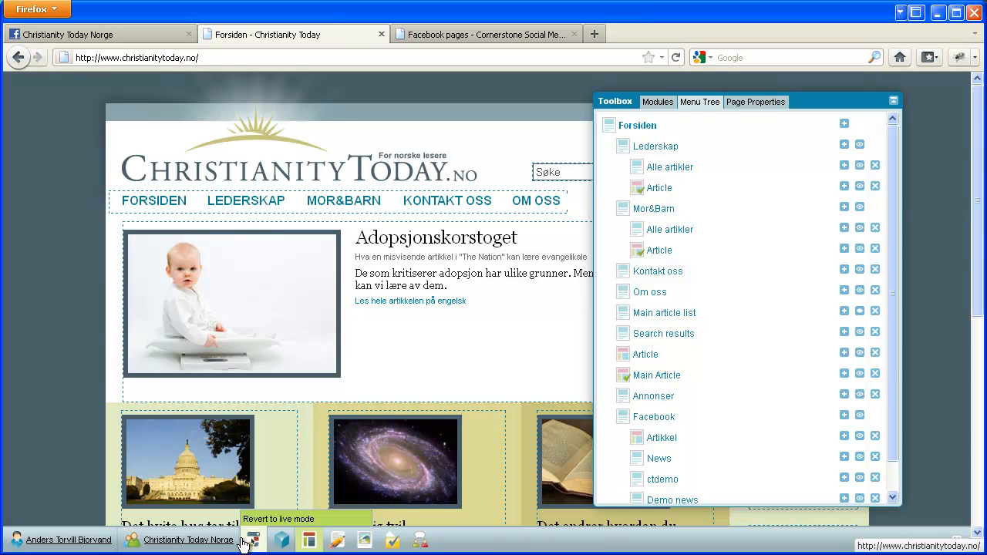
left_click(252, 544)
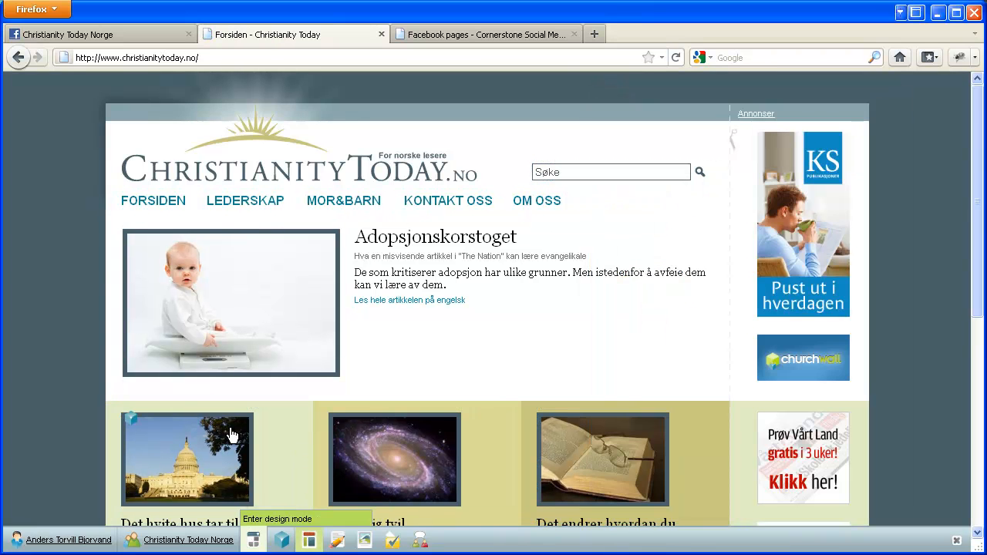
left_click(220, 57)
left_click(229, 58)
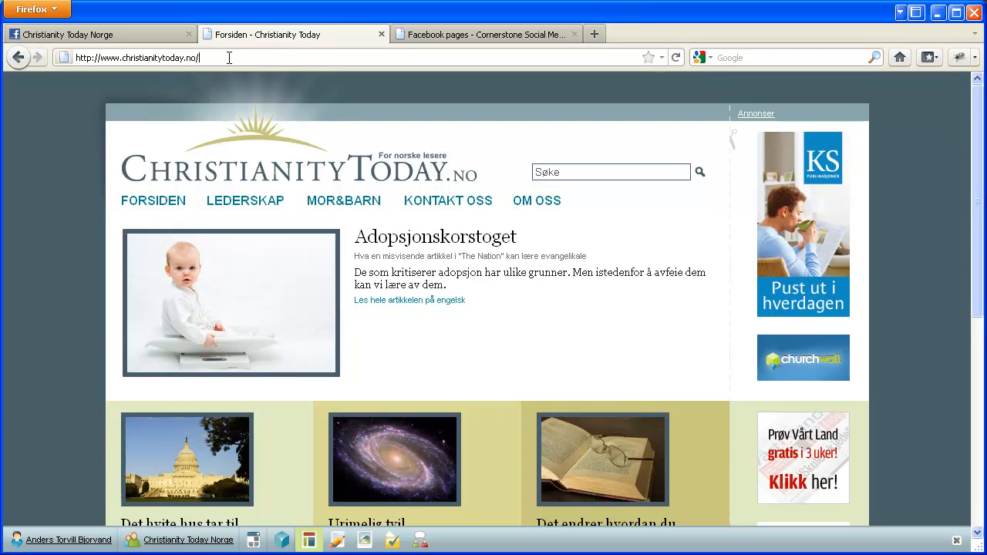
type("fb/demonews")
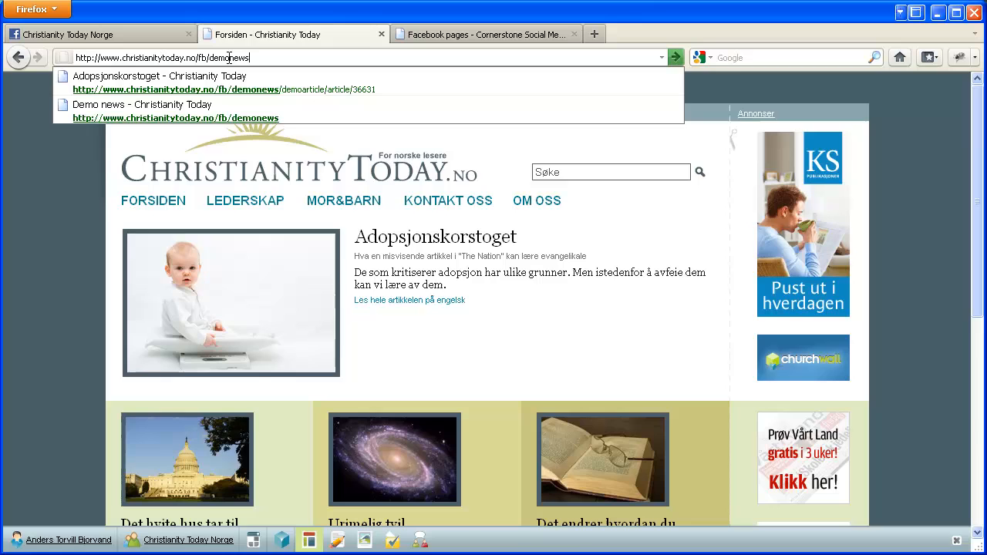
key("Return")
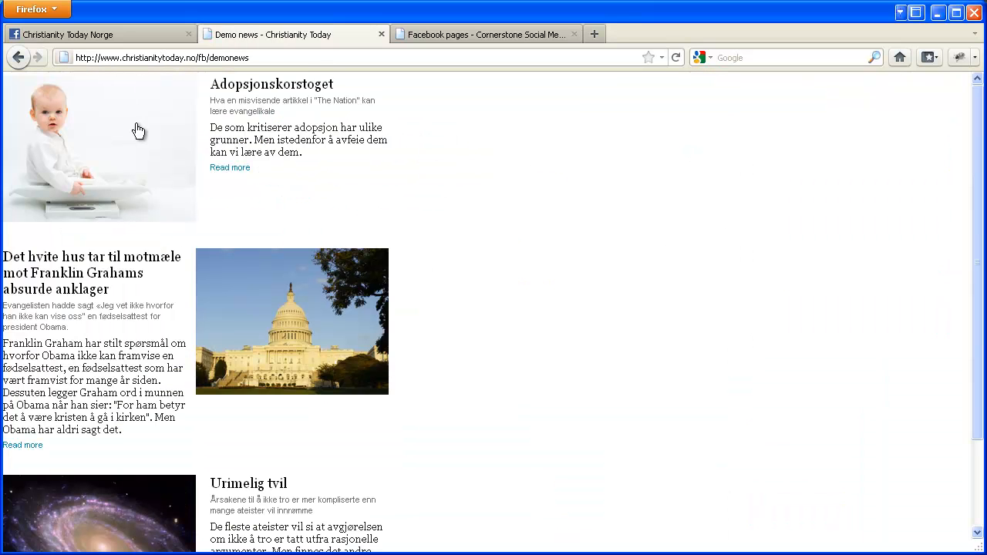
Open the Adopsjonskorstoget article in live mode, look through its full page, and return to the Demo news list.
left_click(137, 130)
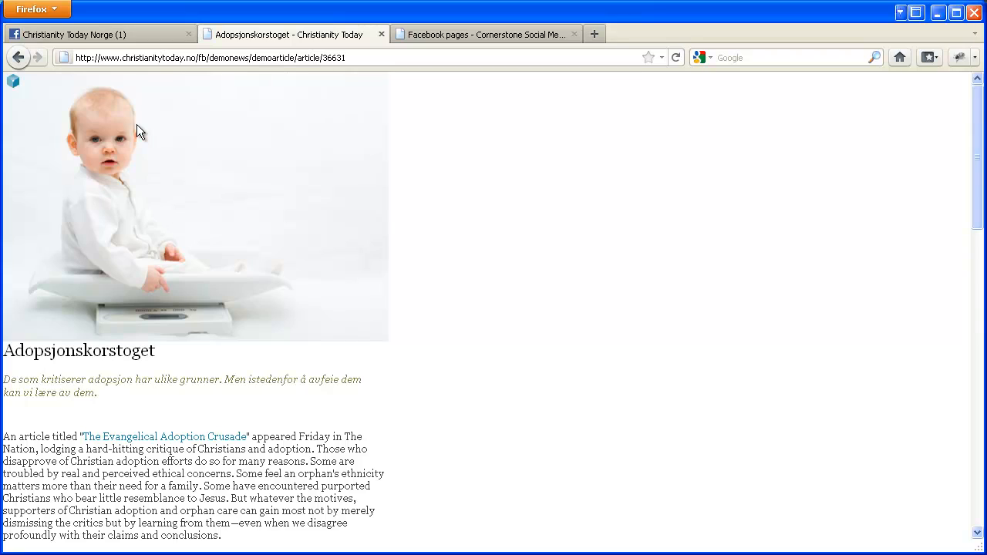
scroll(404, 319, "down", 12)
scroll(401, 331, "down", 5)
scroll(399, 336, "up", 17)
left_click(17, 58)
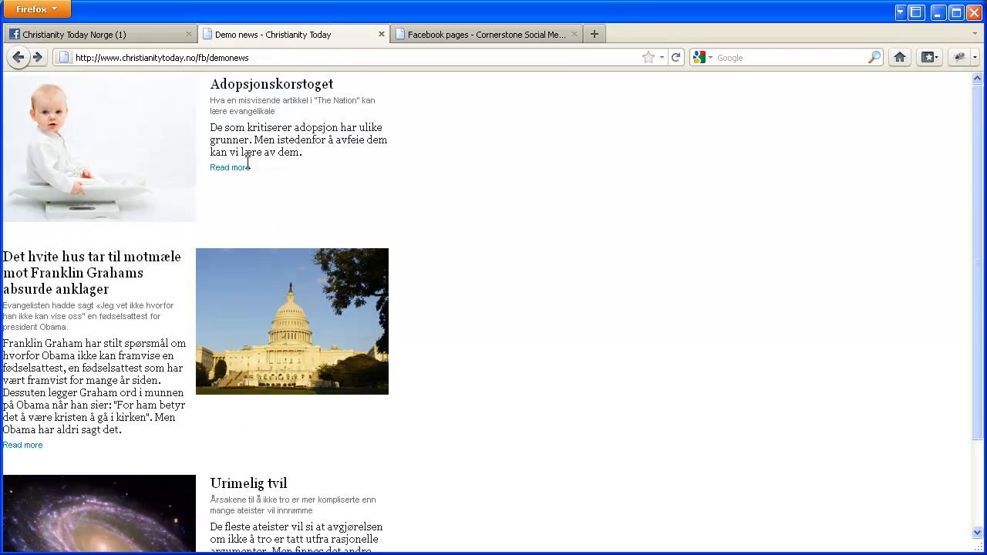
Switch to Facebook and open the Developer app from the account's apps.
left_click(104, 35)
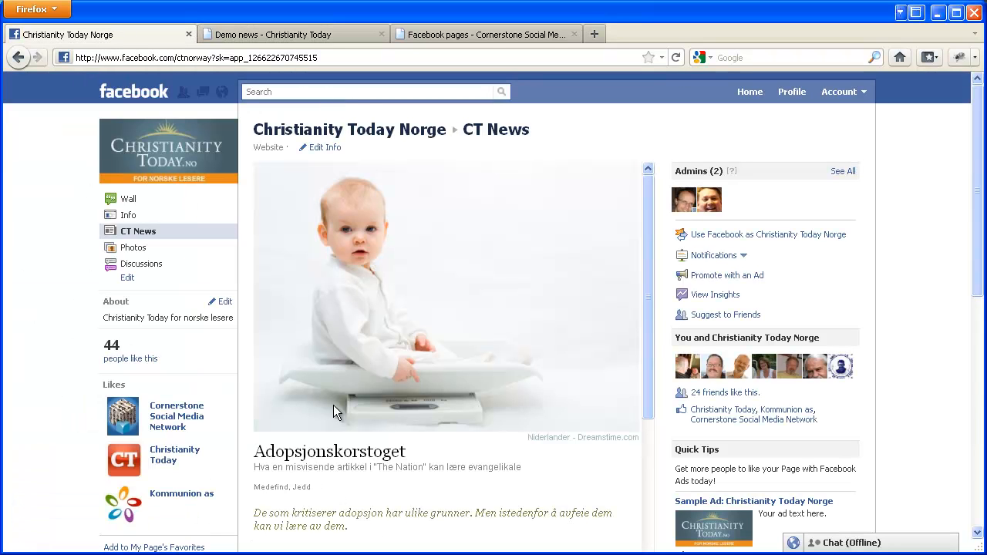
left_click(750, 93)
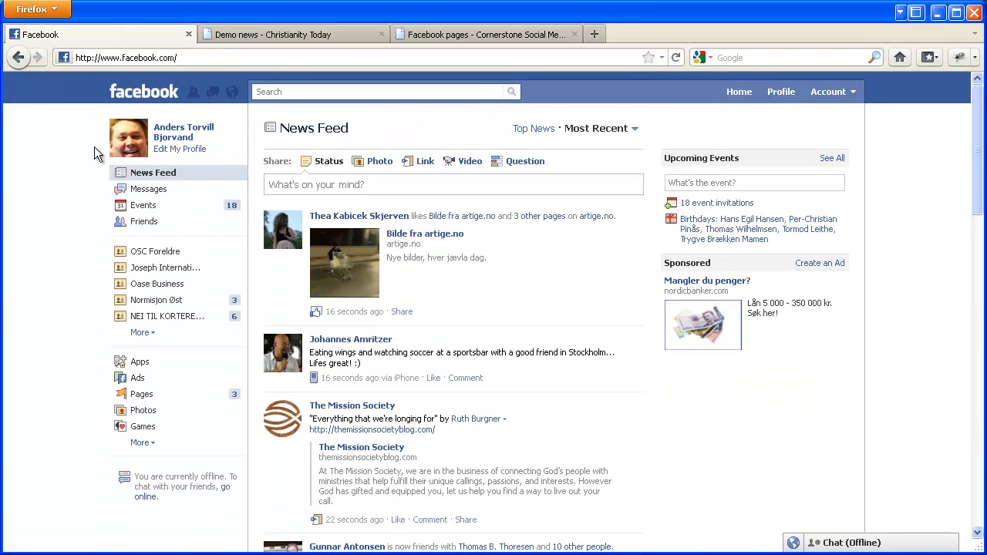
left_click(137, 364)
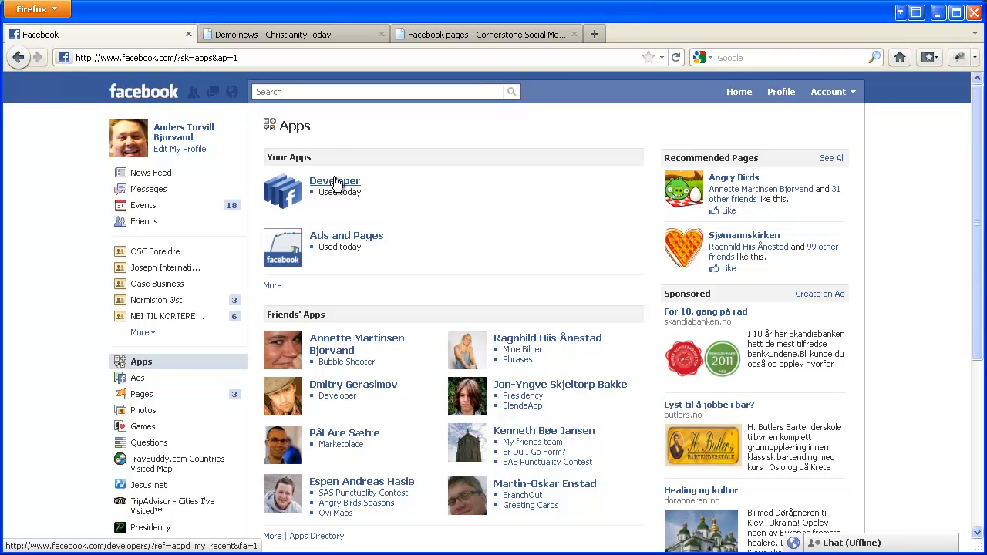
left_click(333, 182)
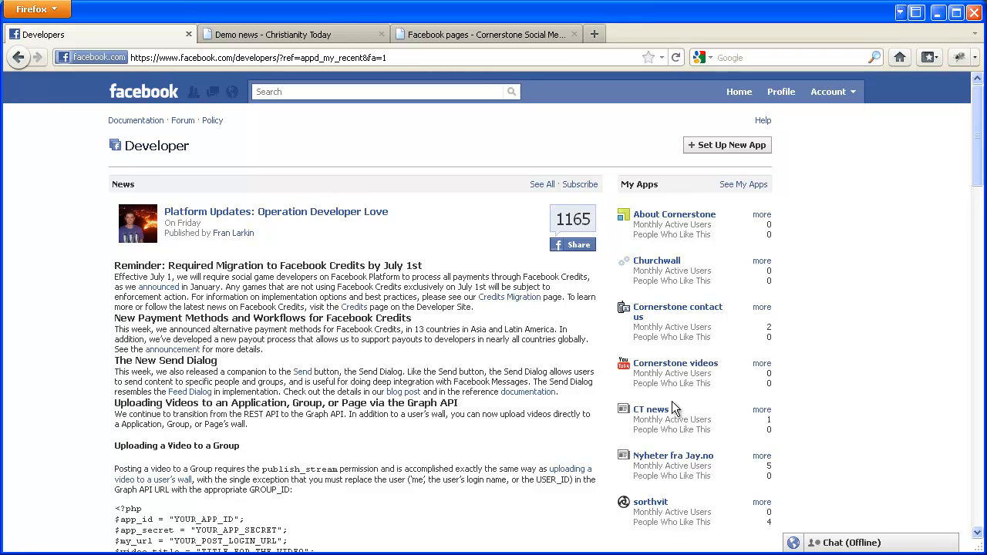
Set up a new Facebook app with the name CT Demo News, agreeing to the Facebook Terms.
left_click(731, 145)
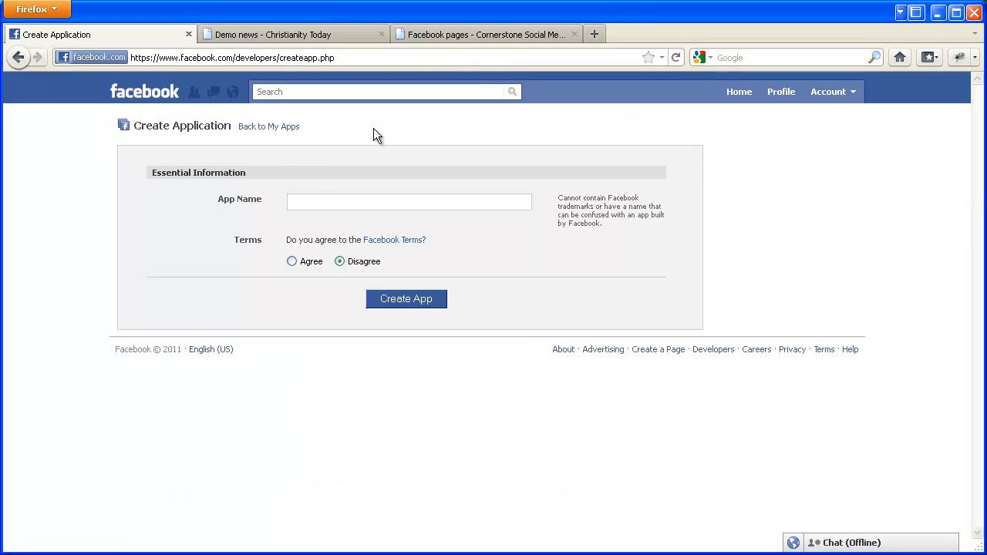
type("CT Demo News")
left_click(291, 263)
left_click(407, 299)
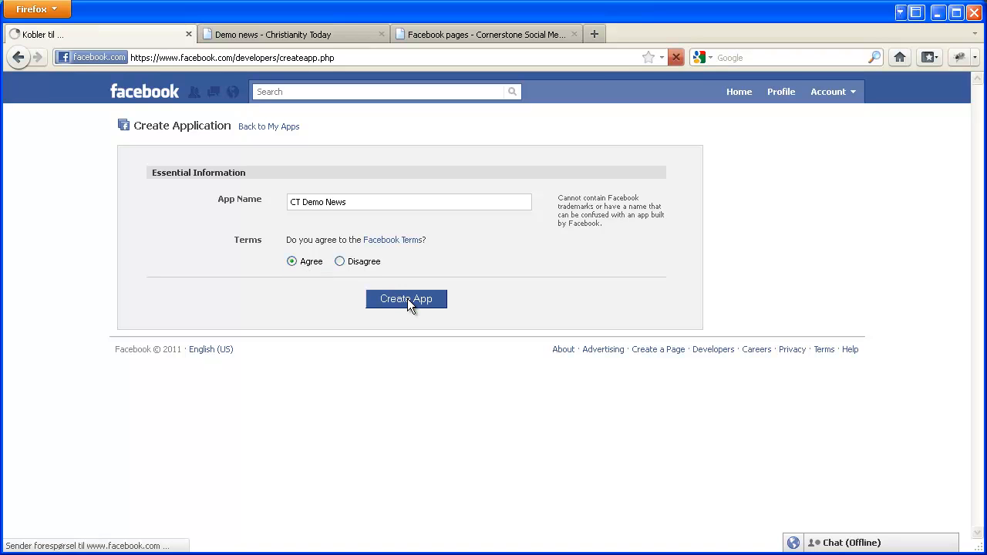
Try to pass the security check by entering the two displayed words and submitting them.
left_click(373, 239)
type("the")
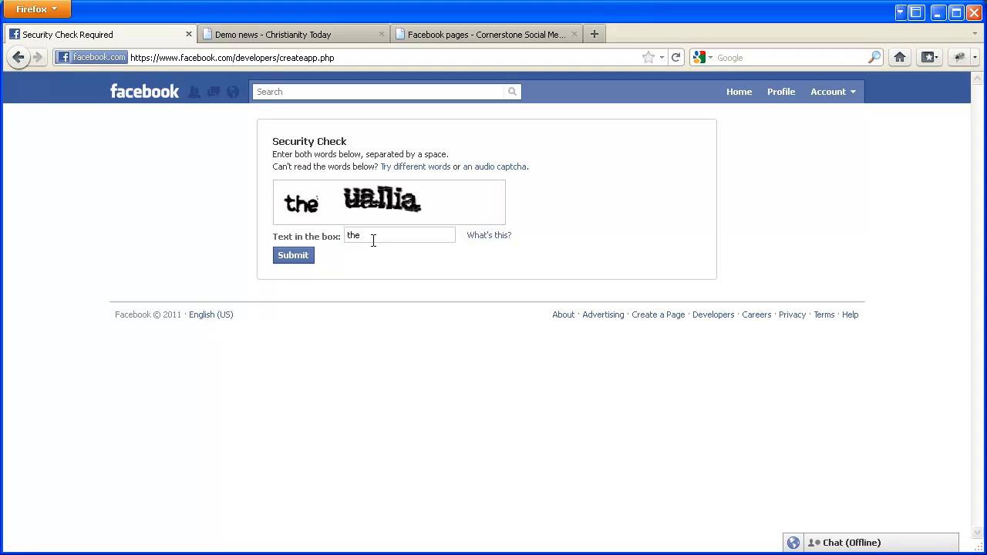
type(" uania")
left_click(293, 259)
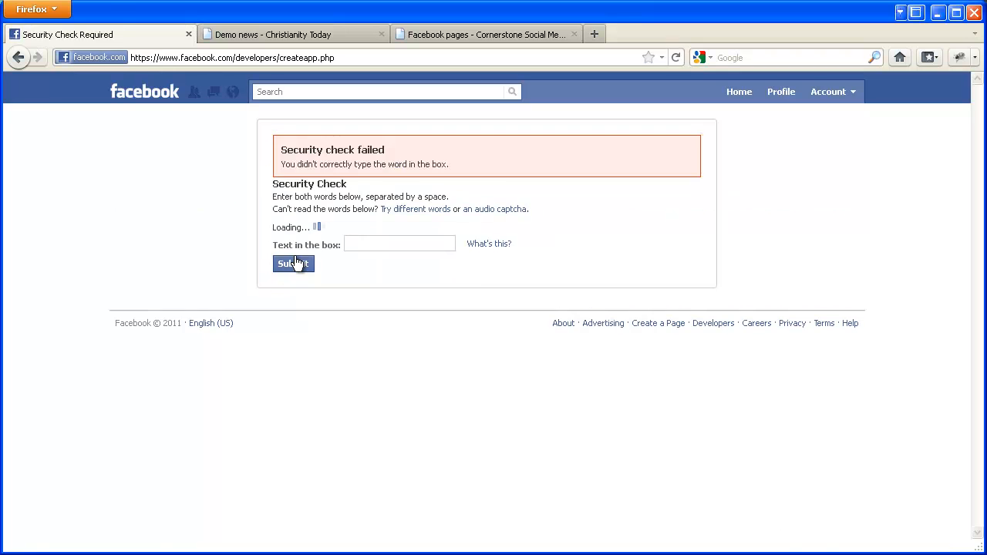
Enter the two words of the new security check and submit them to finish creating the app.
left_click(367, 277)
type("diftant")
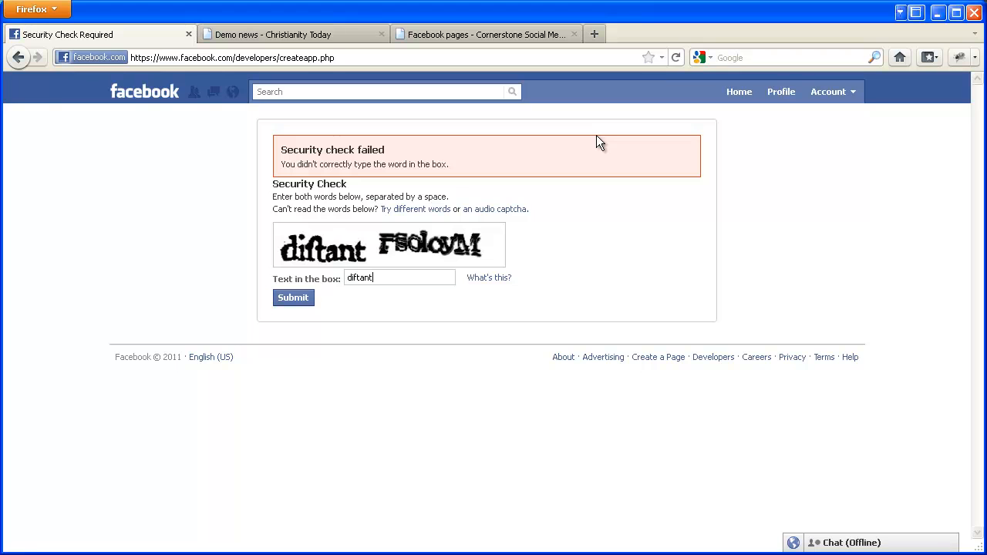
type(" rsoloyM")
left_click(298, 299)
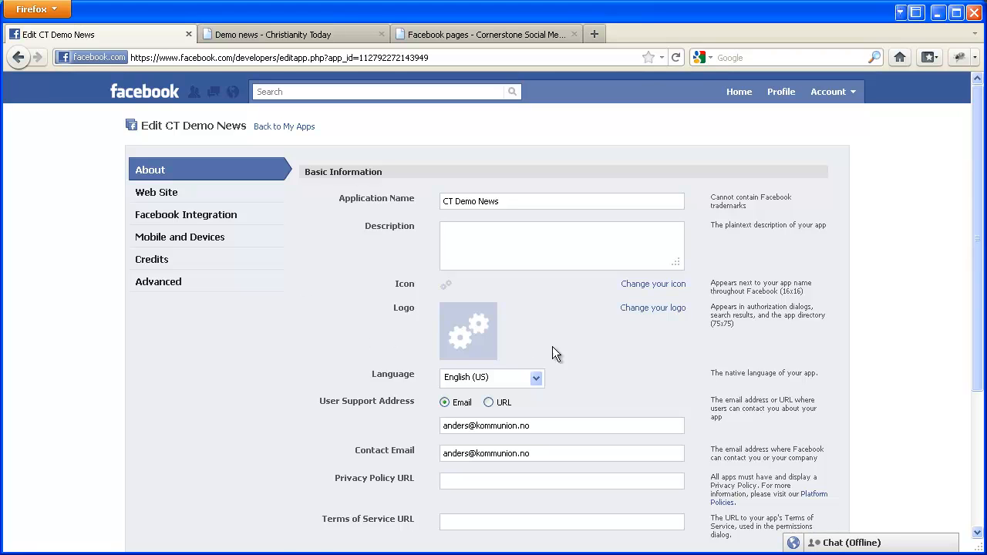
Change the app's icon by uploading cs_fb_news.png from the facebook folder inside cornerstone_docs.
left_click(653, 285)
left_click(505, 254)
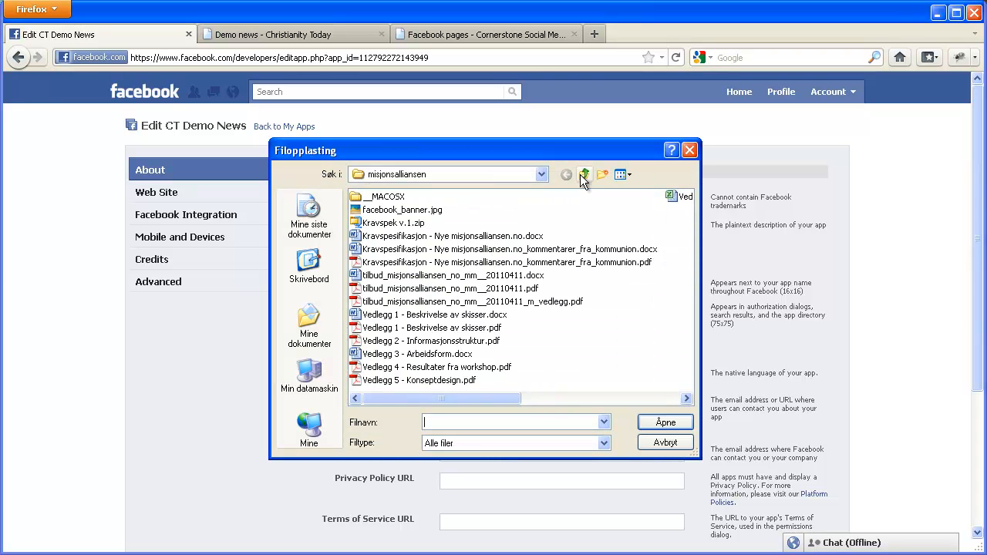
left_click(583, 175)
left_click(583, 175)
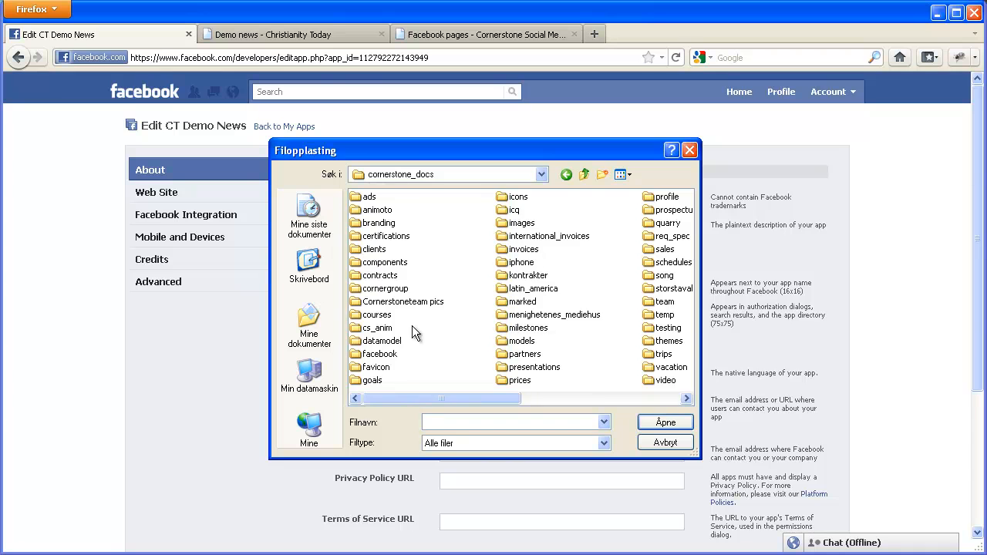
double_click(378, 353)
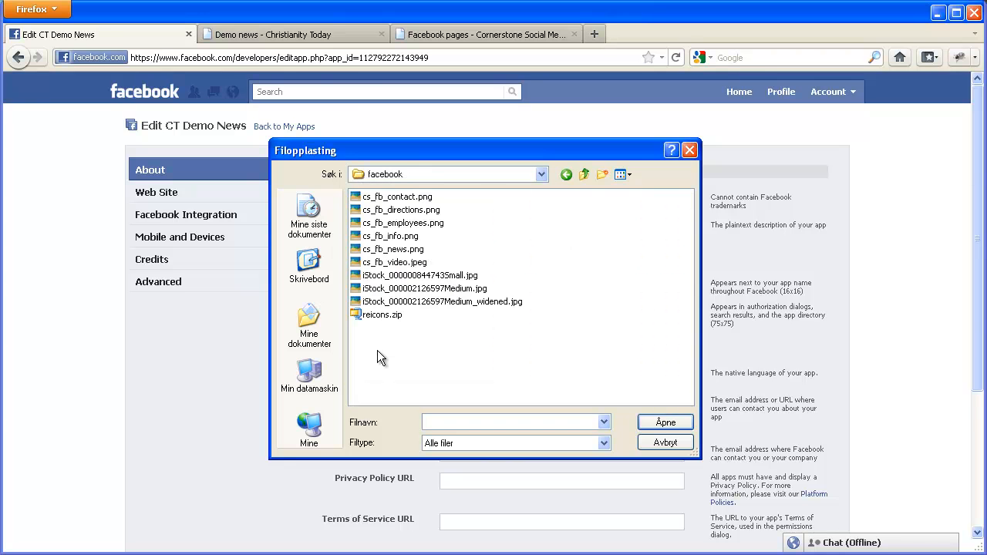
left_click(633, 174)
left_click(637, 193)
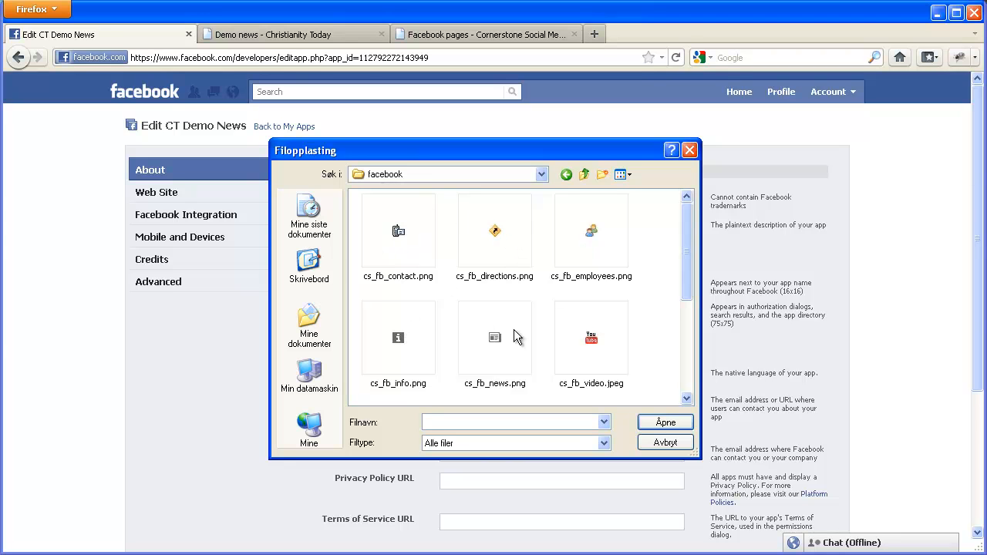
left_click(494, 344)
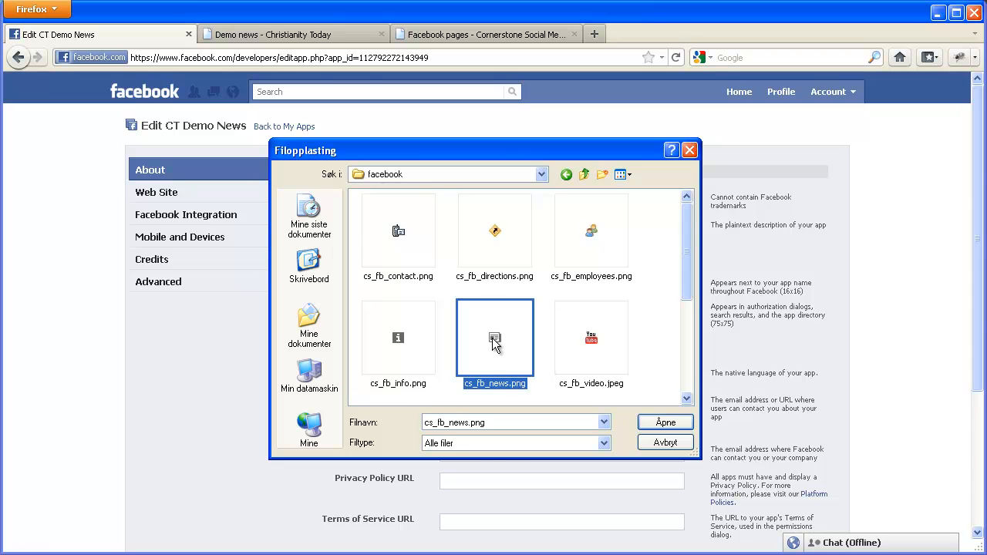
left_click(668, 424)
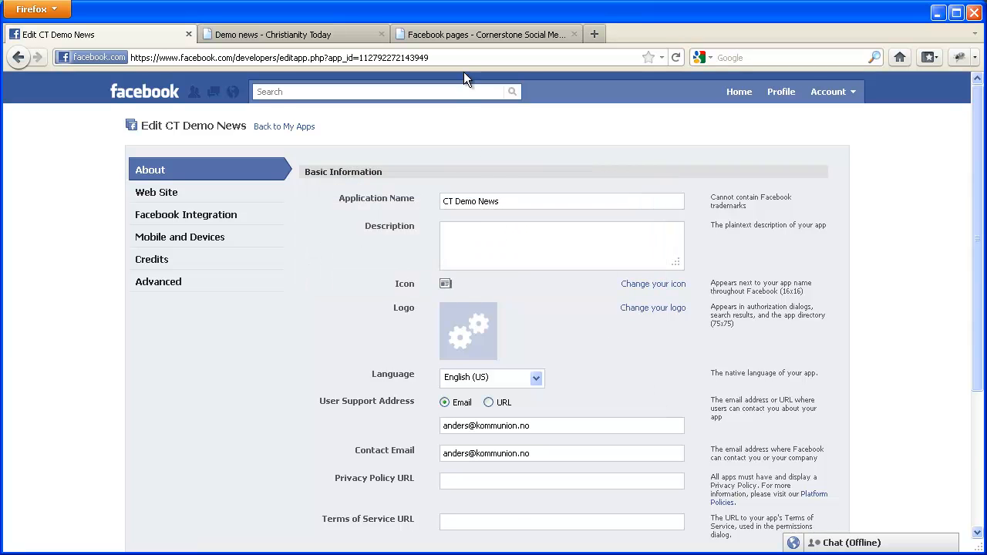
Look over the free Facebook tab icons on the Cornerstone resources page and return to the Demo news page.
left_click(467, 34)
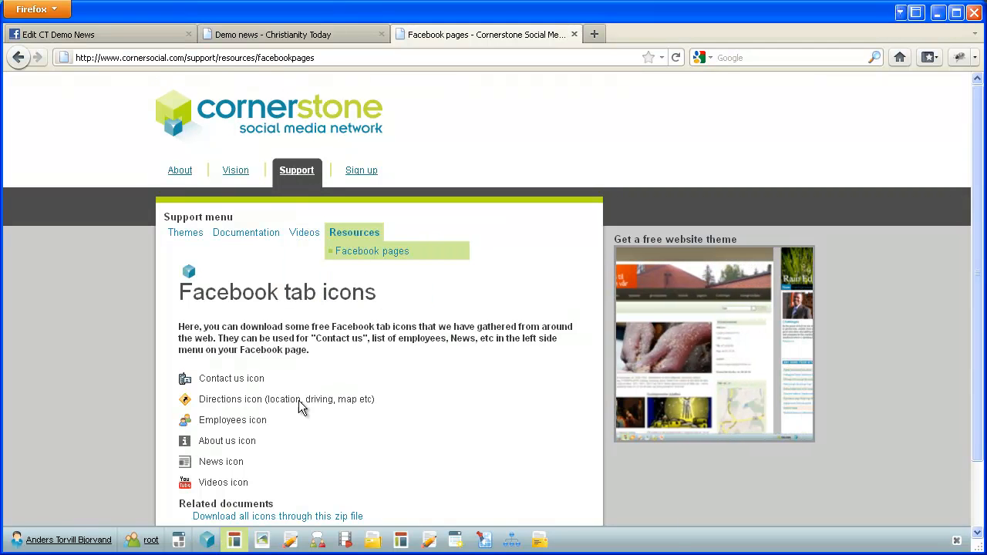
scroll(200, 379, "down", 2)
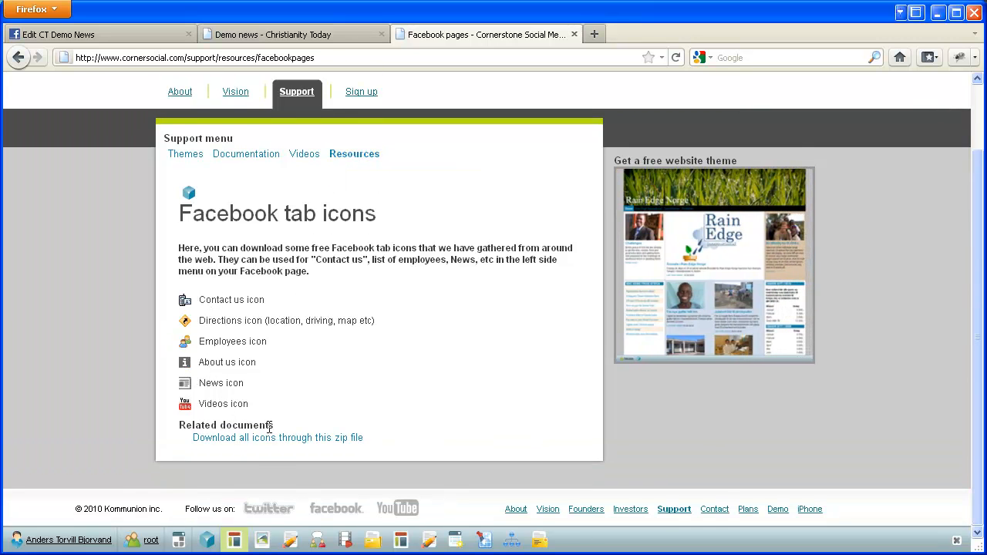
scroll(342, 404, "up", 2)
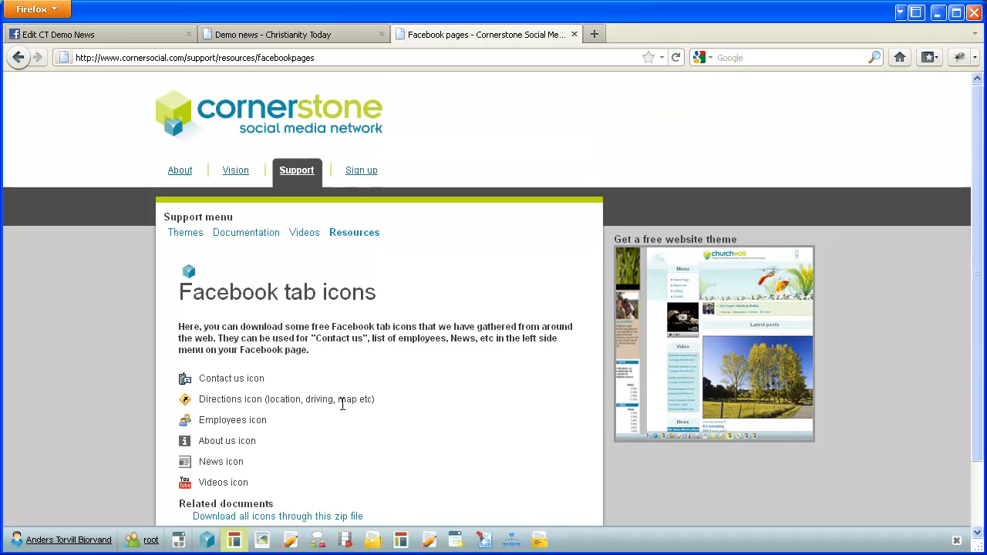
left_click(278, 39)
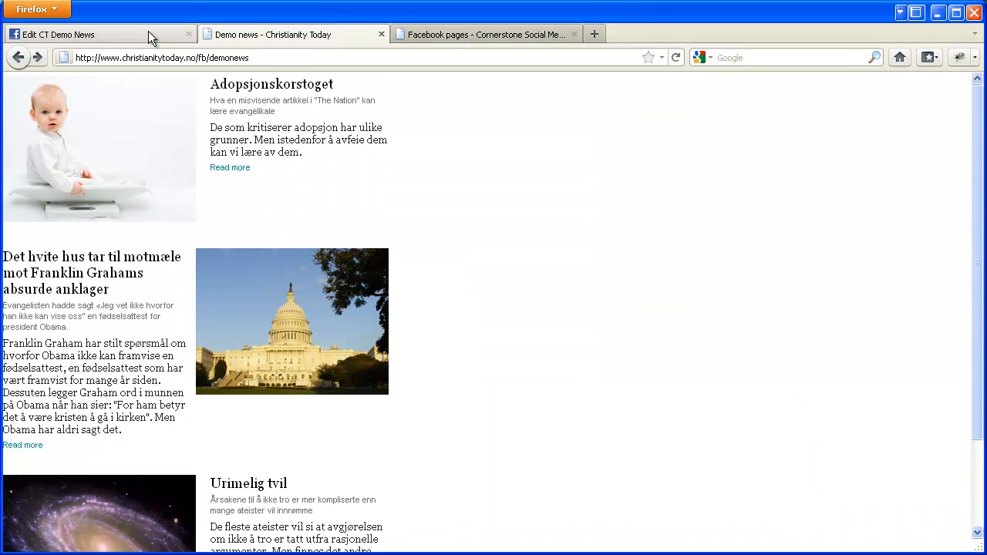
Review the CT Demo News app's basic settings, then set its canvas page name to ctdemonews in the Facebook Integration settings.
left_click(108, 27)
scroll(361, 397, "down", 2)
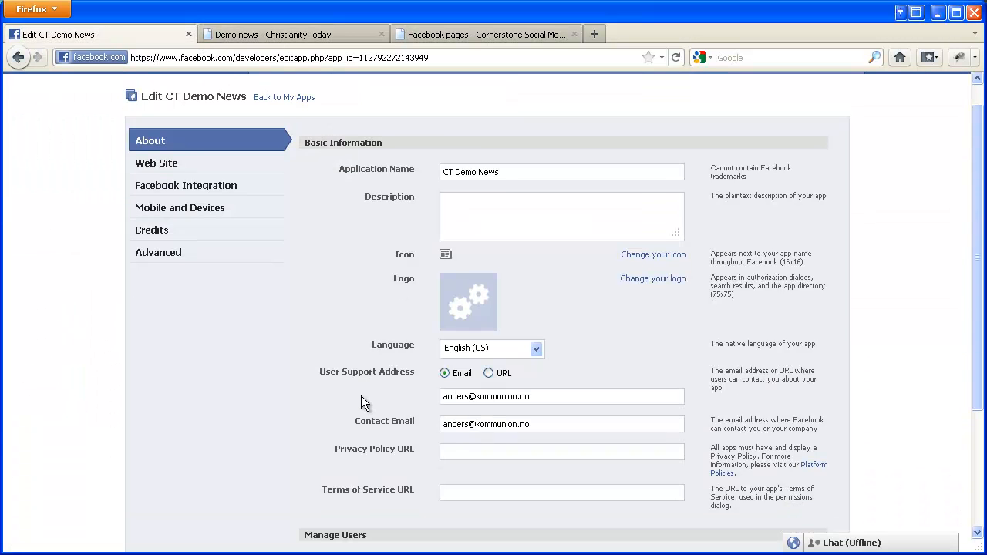
scroll(361, 395, "down", 2)
scroll(380, 343, "down", 2)
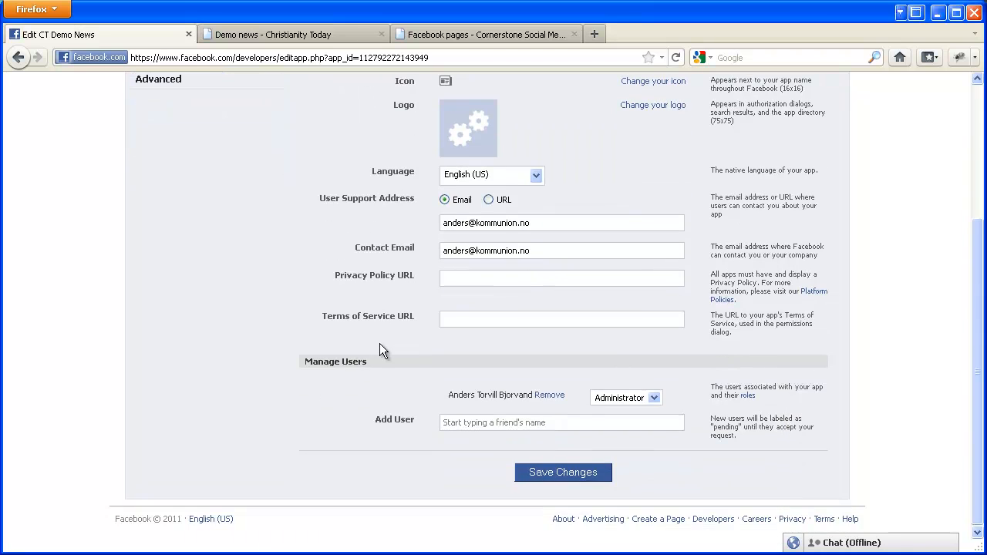
scroll(377, 353, "up", 5)
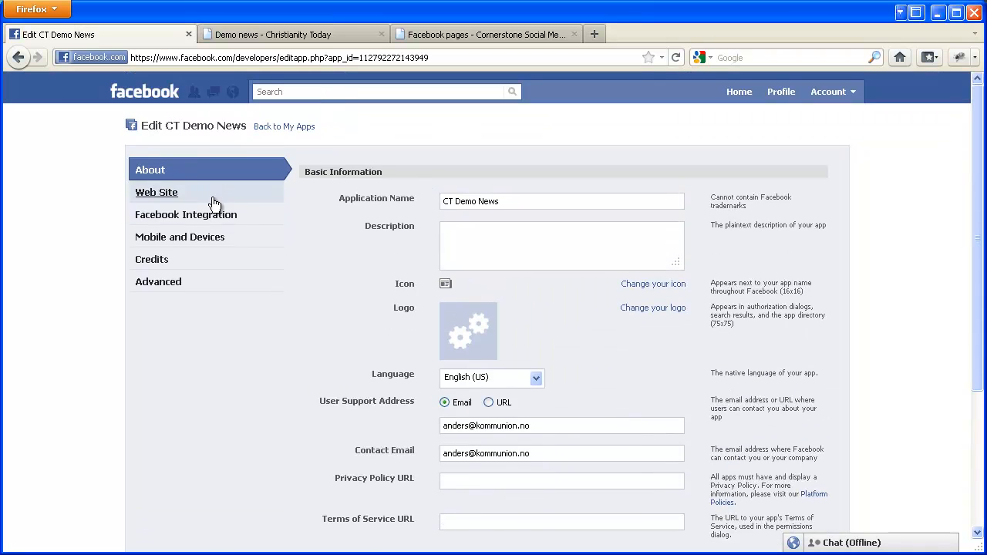
left_click(183, 217)
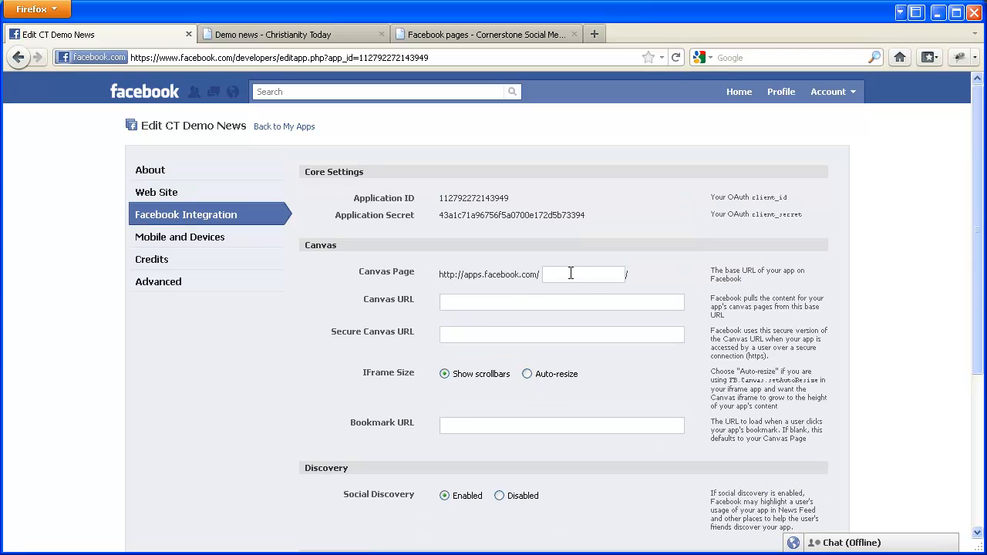
left_click(571, 274)
type("ctdemonews")
left_click(569, 308)
left_click(311, 34)
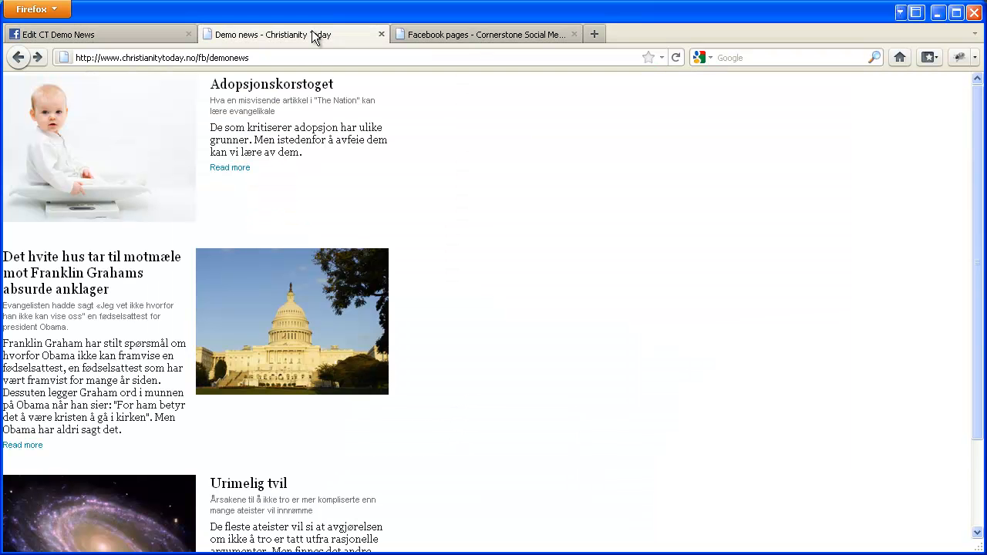
left_click(304, 58)
key("ctrl+c")
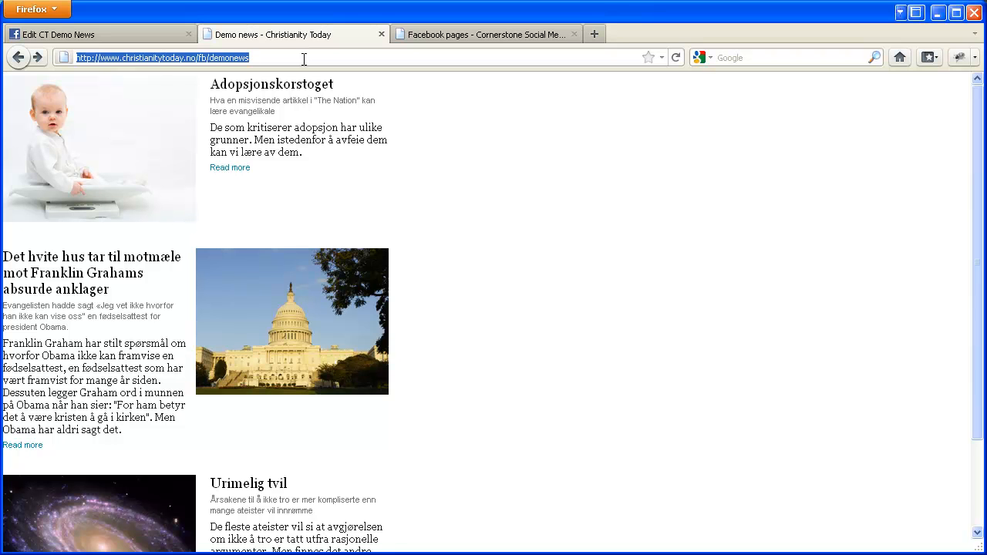
left_click(127, 35)
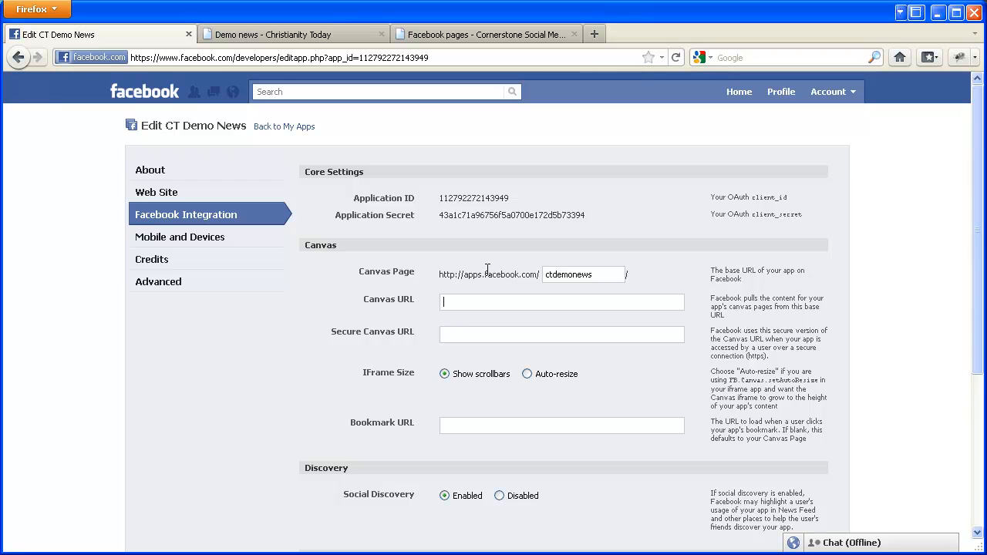
key("ctrl+v")
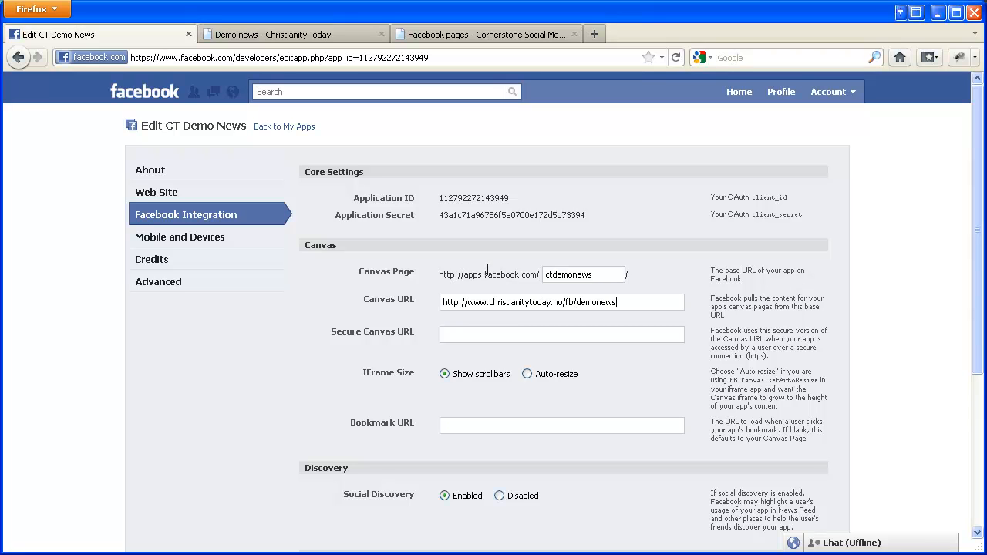
type("/")
key("ctrl+v")
type("/")
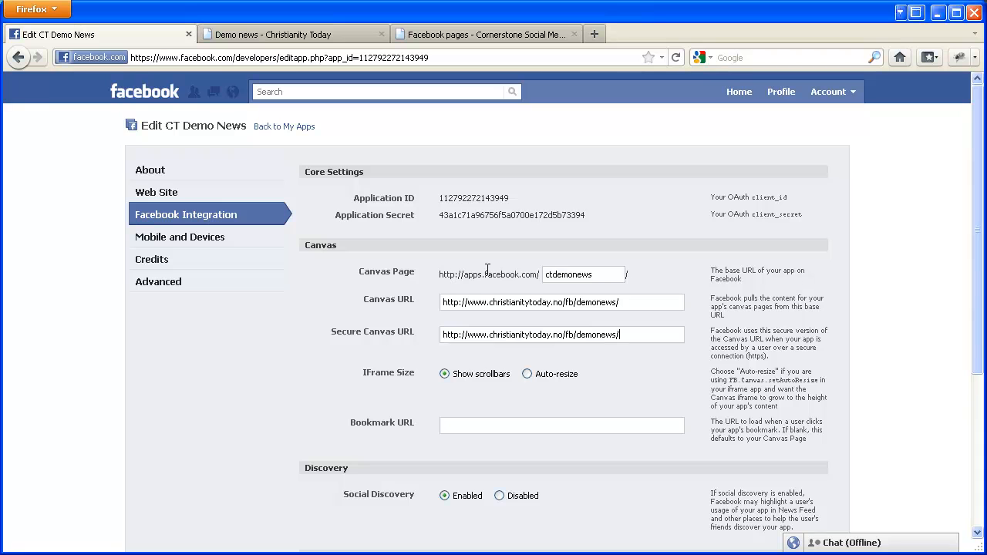
type("s")
scroll(223, 428, "down", 5)
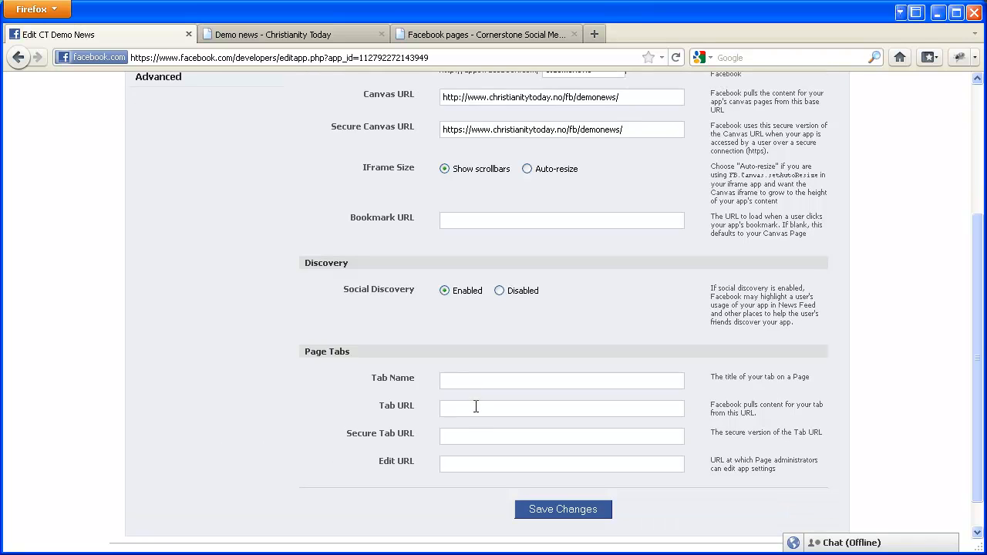
key("ctrl+v")
key("ctrl+v")
type("/")
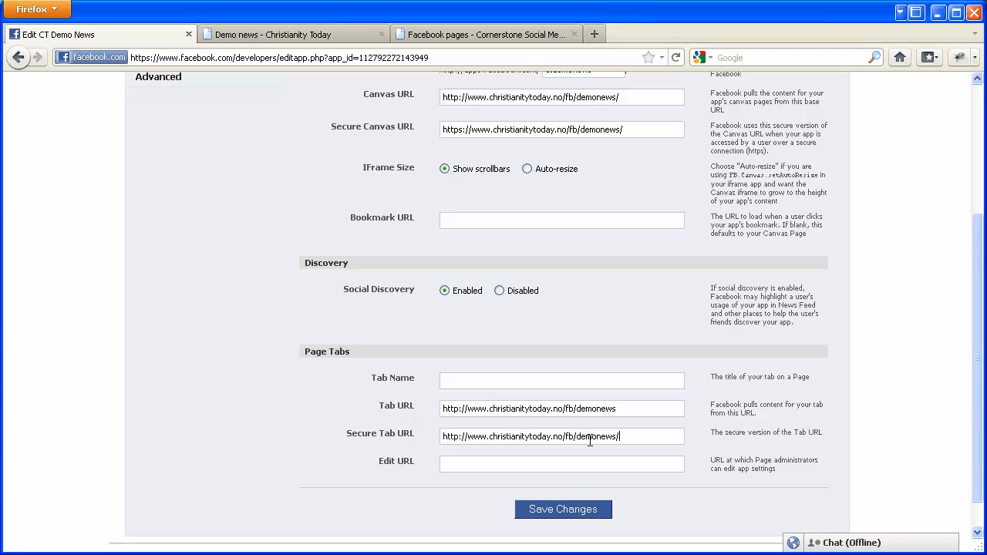
left_click(630, 413)
type("/")
type("s")
Name the page tab CT Demo News and save the app's changes.
left_click(445, 379)
type("CT ")
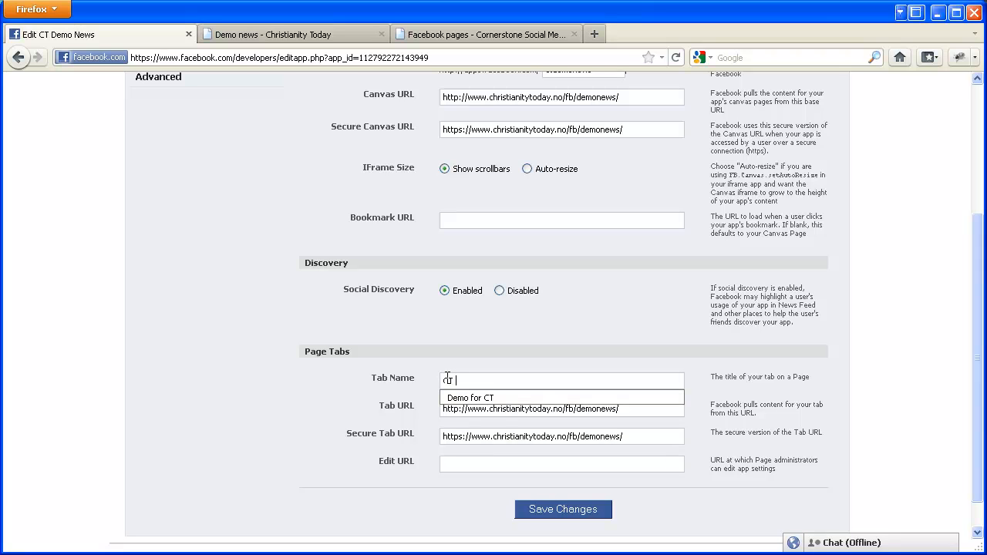
type("Demo News")
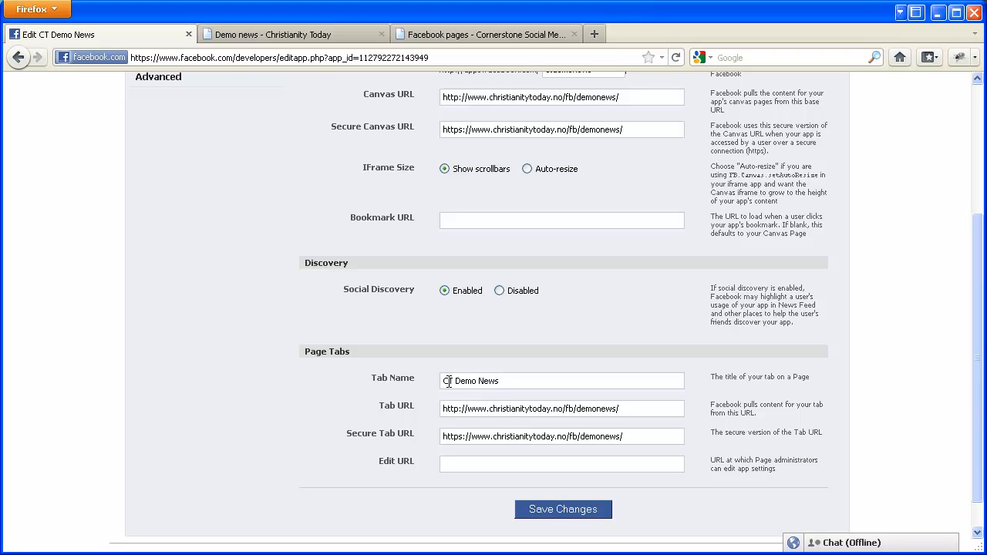
left_click(561, 510)
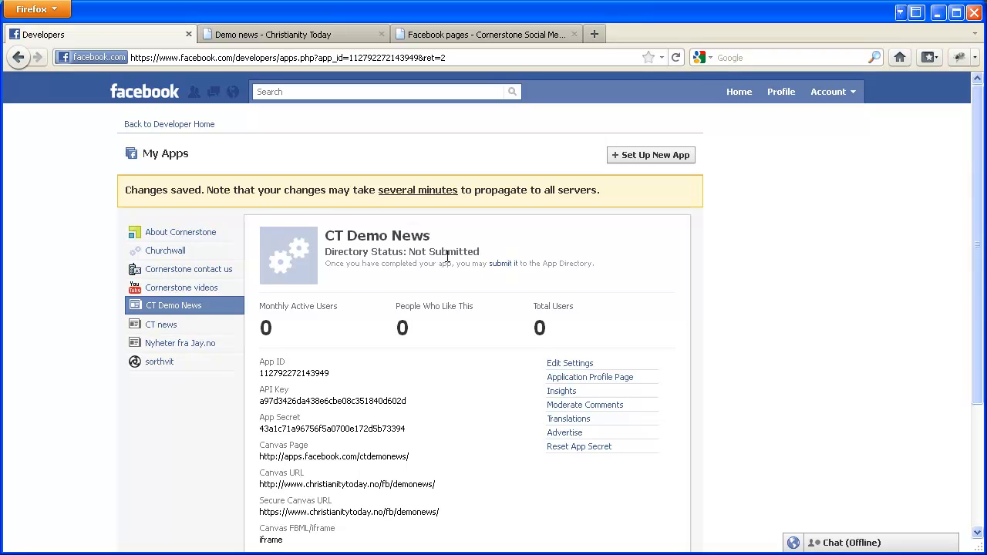
Open the app's profile page and add CT Demo News to the Christianity Today Norge page.
left_click(597, 377)
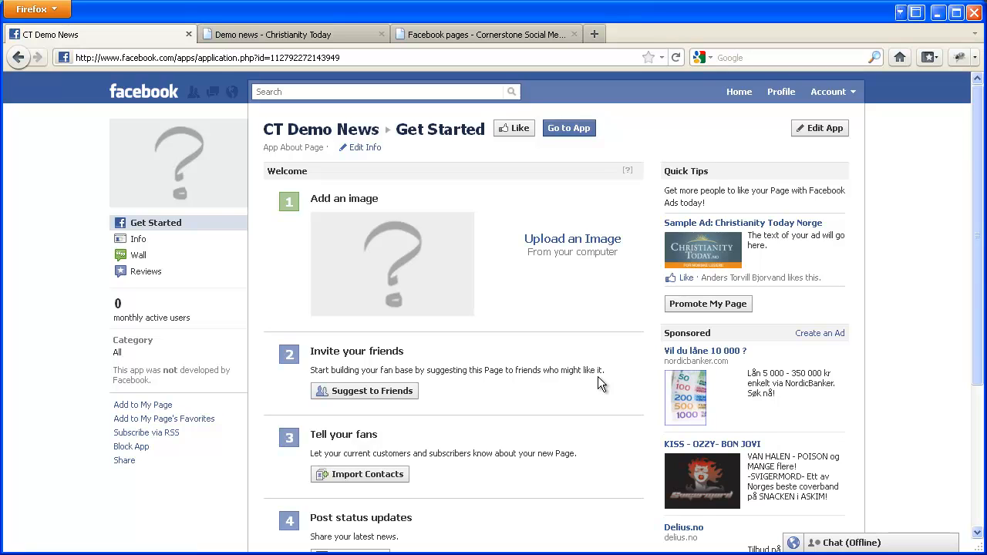
left_click(137, 407)
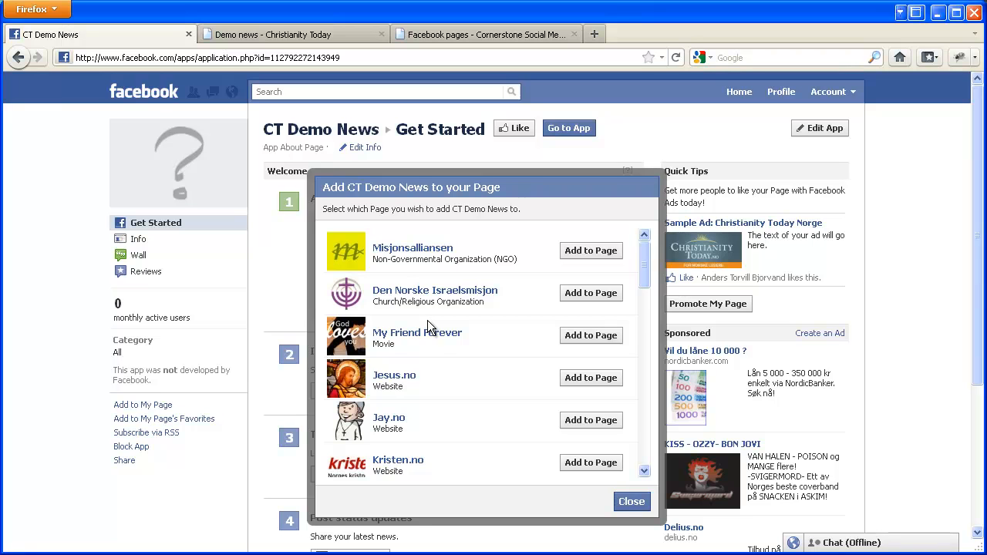
scroll(442, 382, "down", 3)
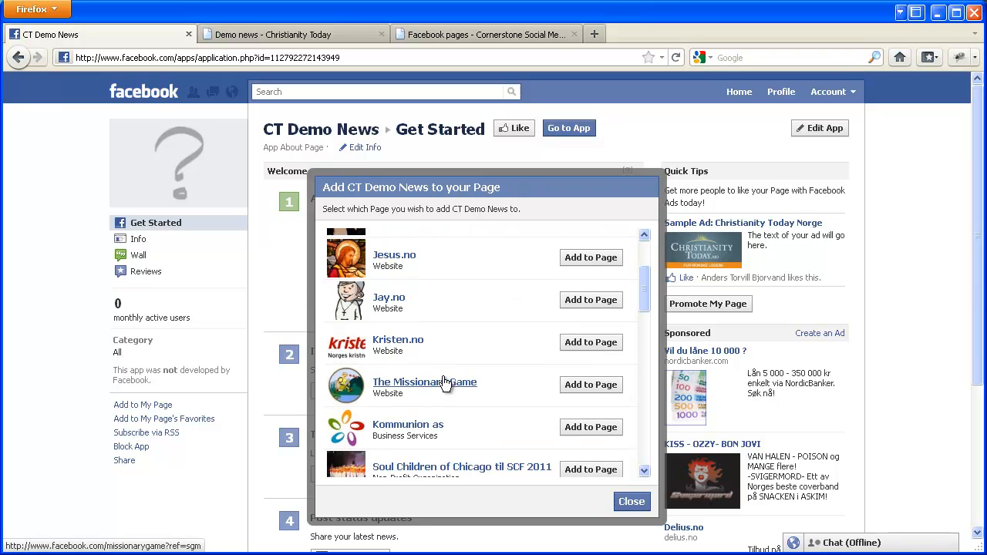
scroll(444, 383, "down", 3)
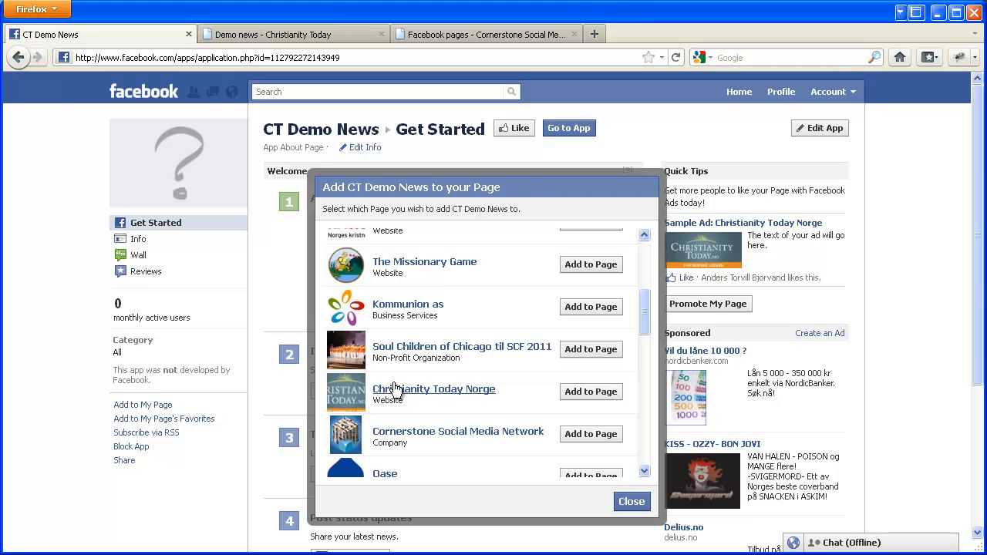
left_click(607, 396)
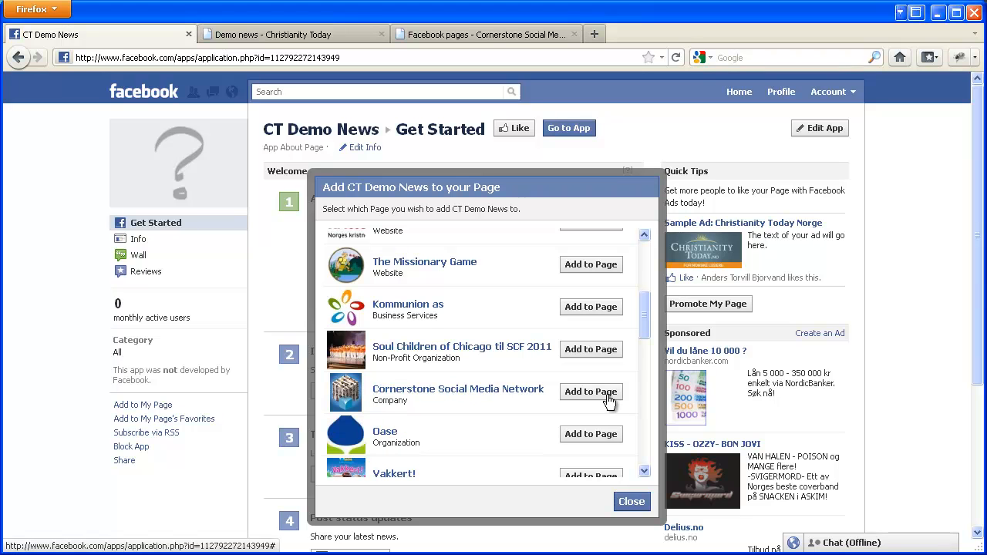
left_click(628, 501)
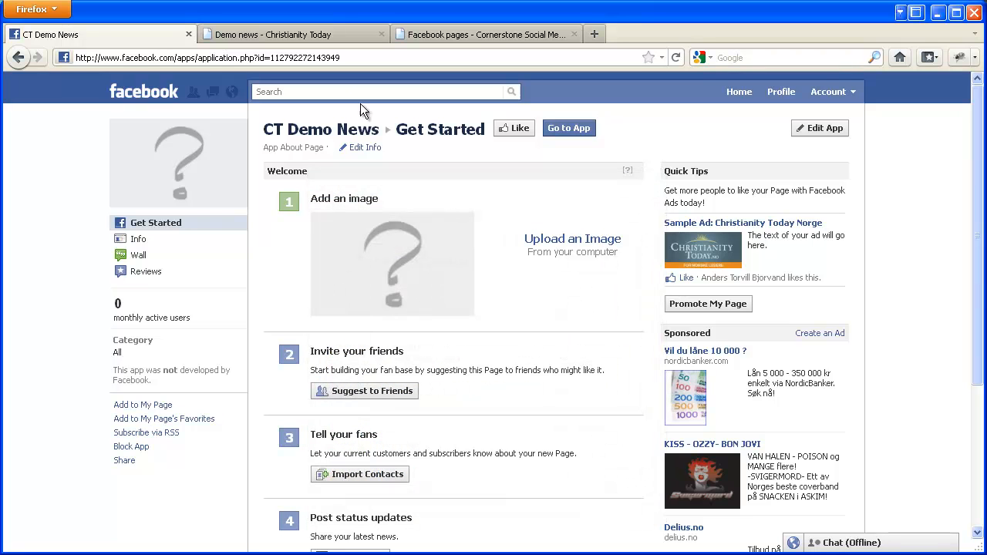
Find the Christianity Today Norge page by searching for christ and move its CT Demo News tab directly below CT News.
left_click(318, 94)
type("christ")
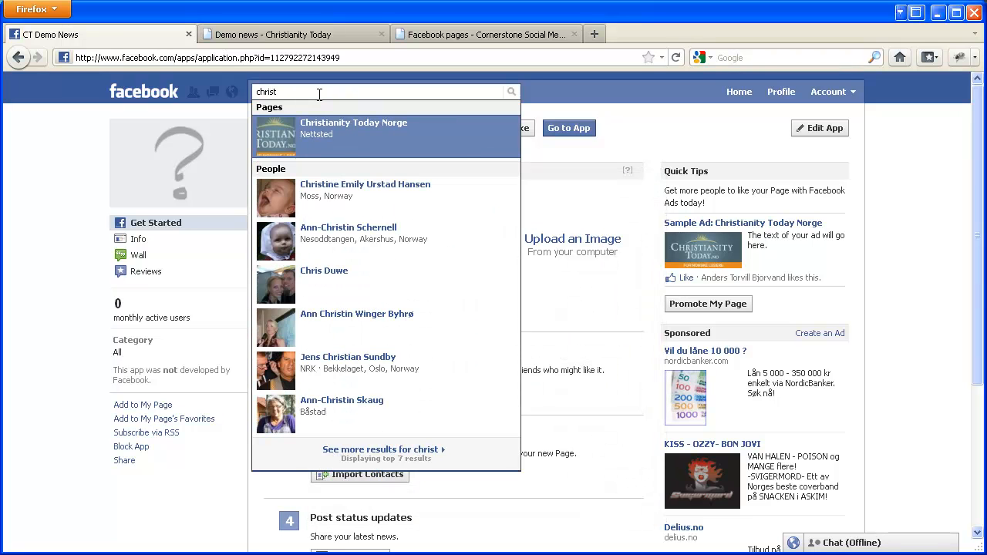
key("Return")
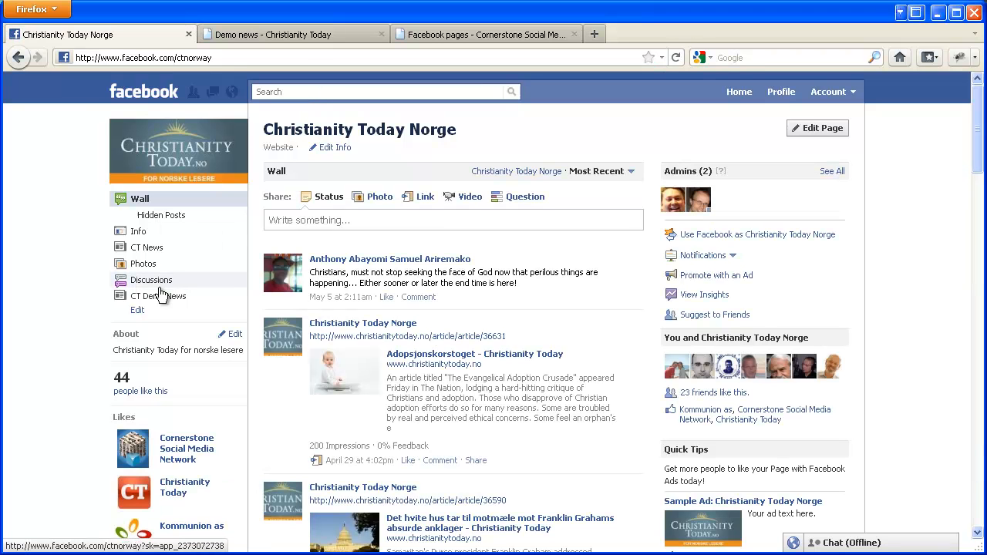
left_click(137, 309)
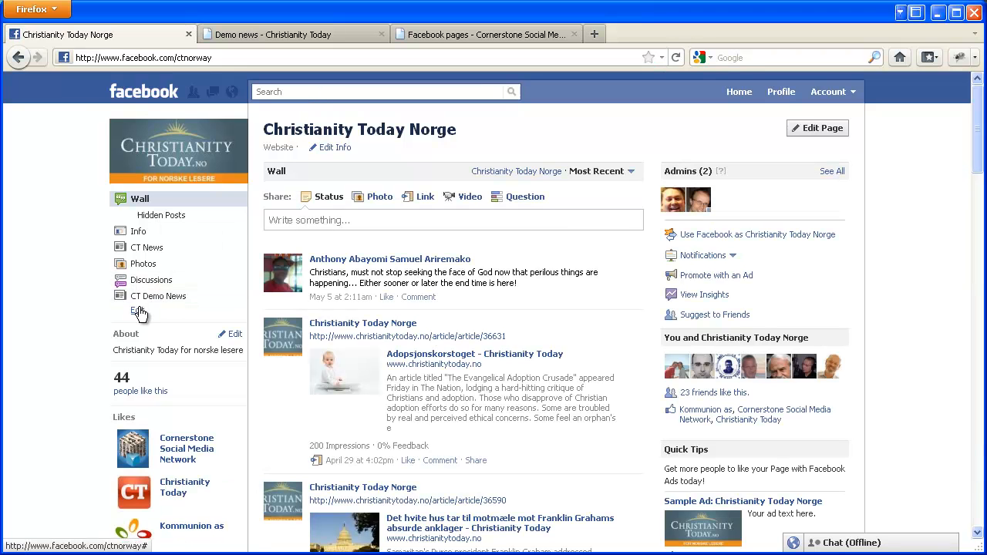
left_click_drag(163, 282, 159, 248)
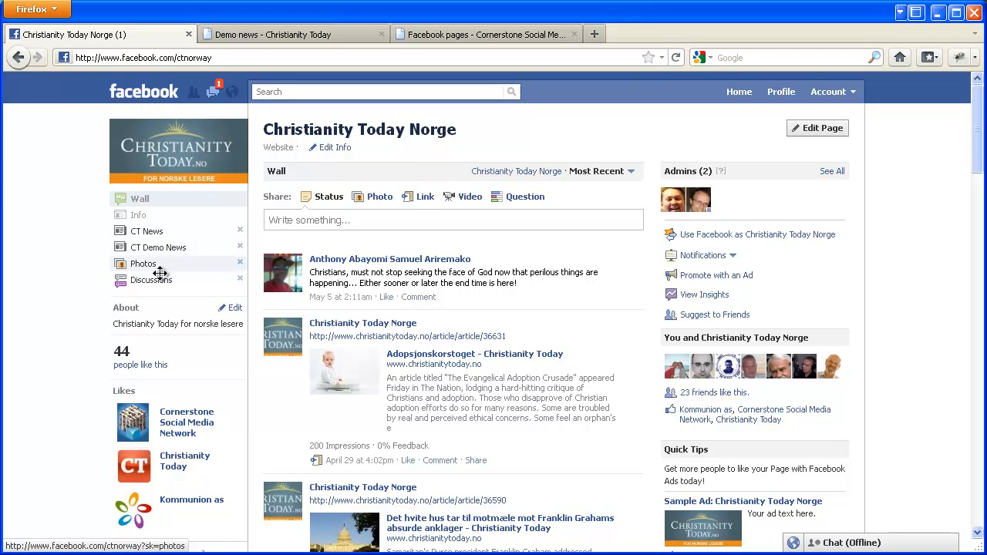
Check the CT Demo News tab on the Facebook page by reading through the Adopsjonskorstoget article and returning to the news list.
left_click(333, 148)
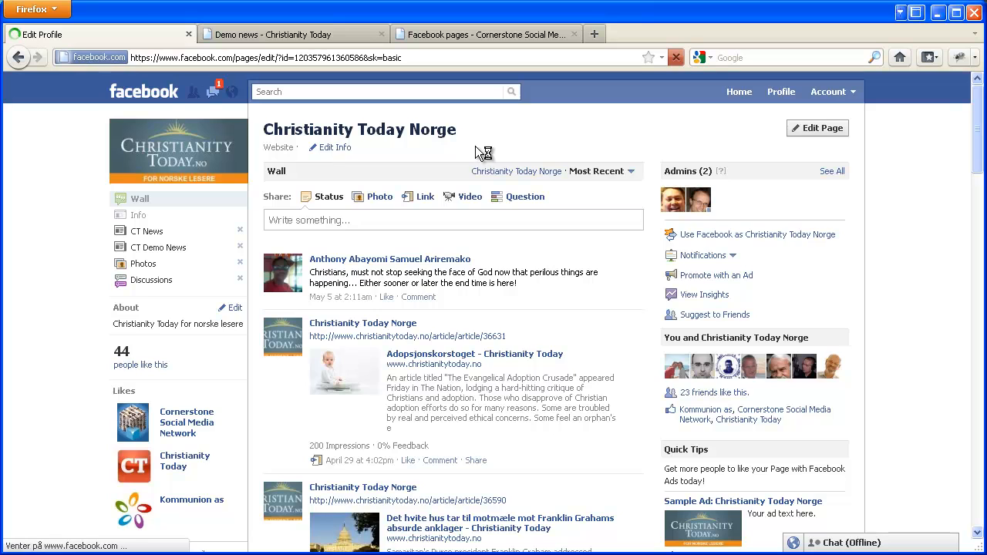
left_click(814, 133)
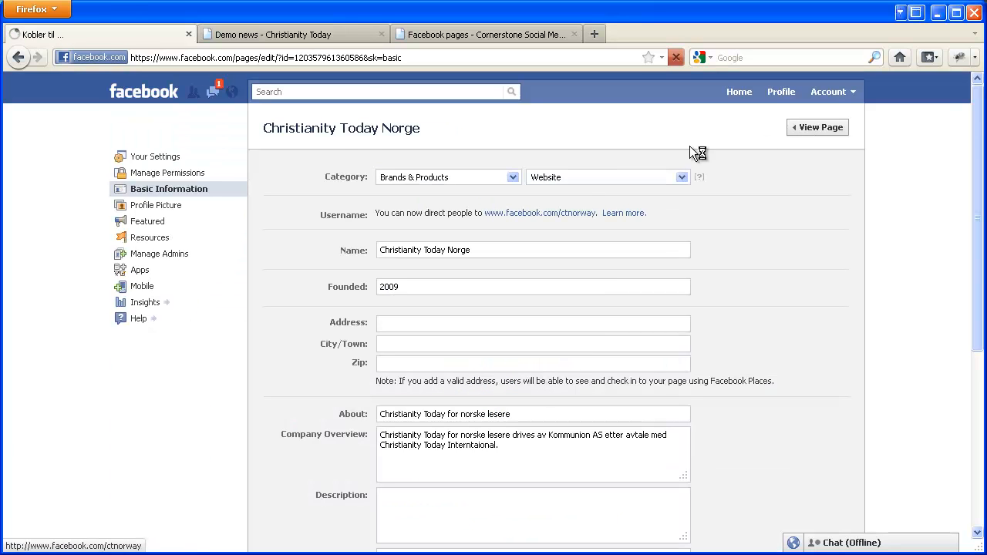
left_click(157, 263)
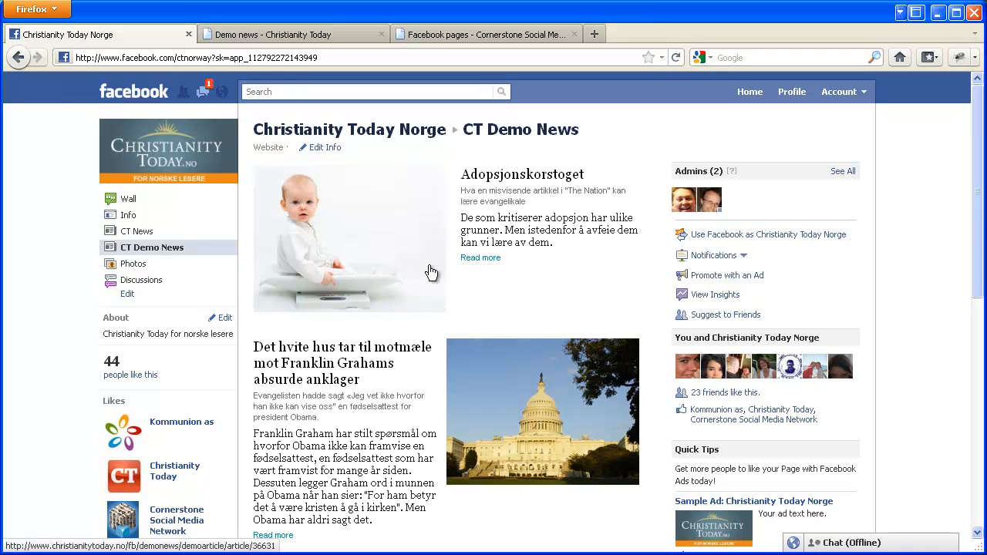
left_click(353, 248)
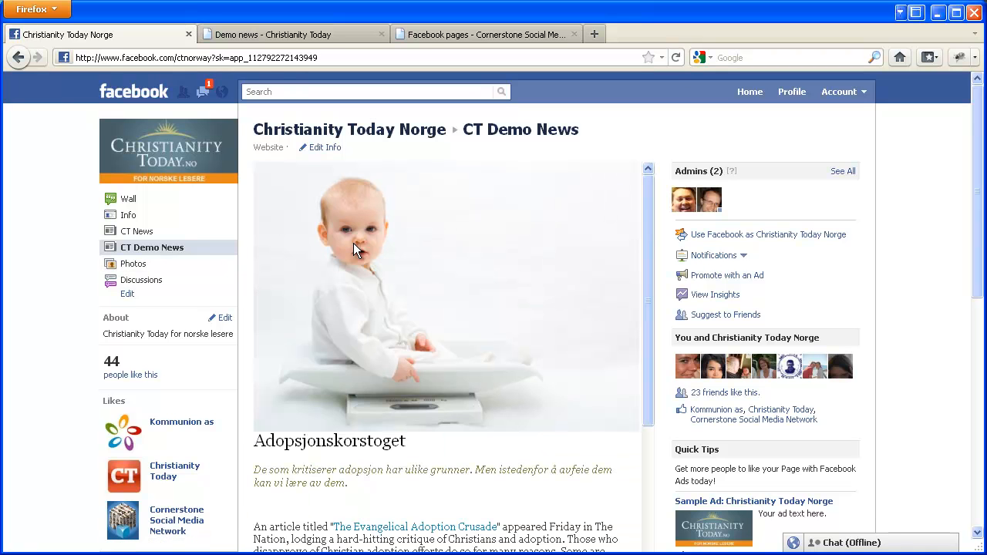
scroll(353, 243, "down", 10)
scroll(353, 243, "up", 10)
left_click(177, 246)
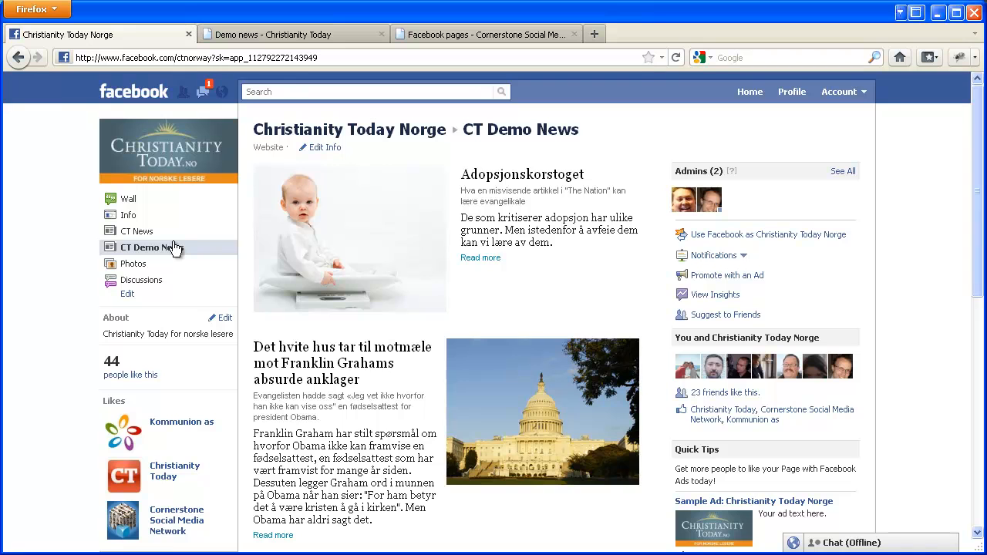
left_click(289, 34)
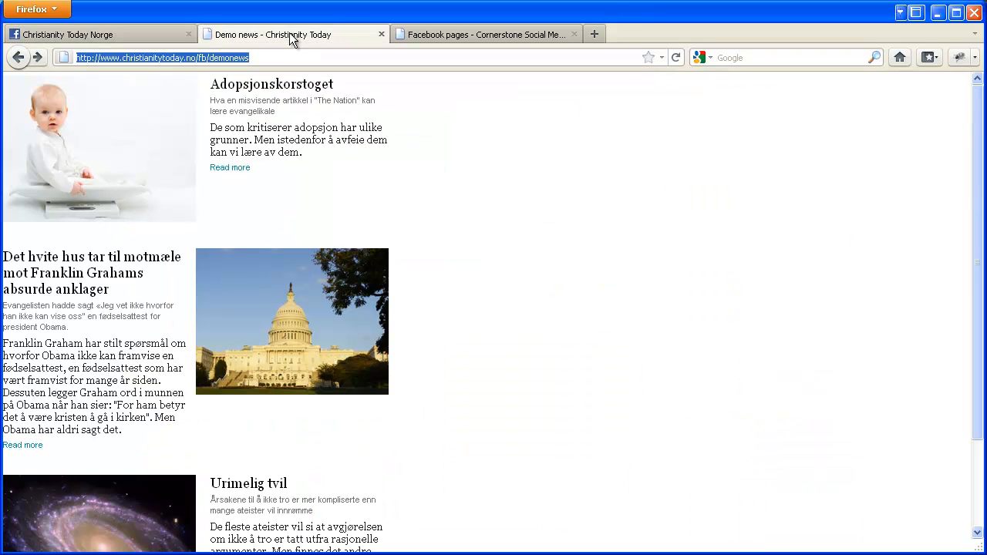
left_click(262, 57)
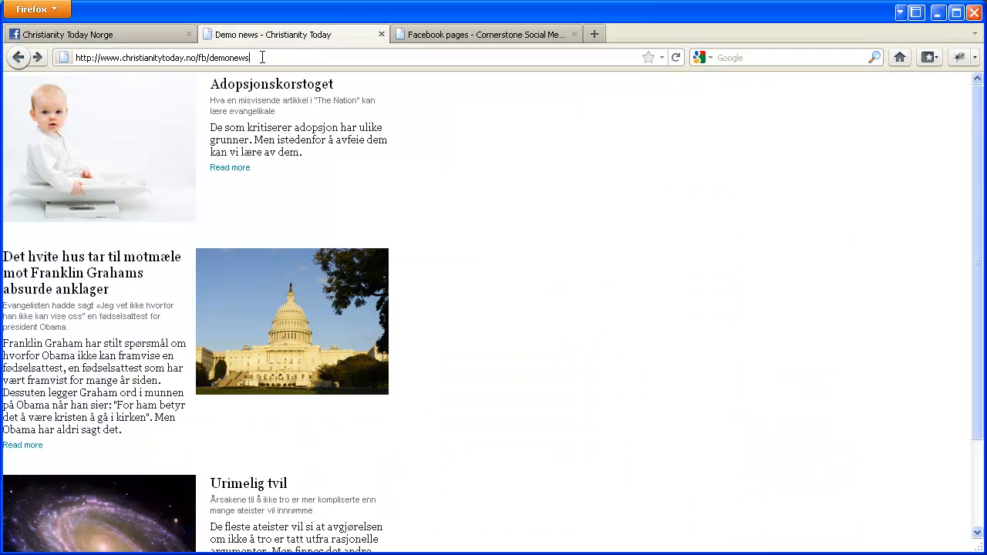
left_click_drag(262, 57, 76, 57)
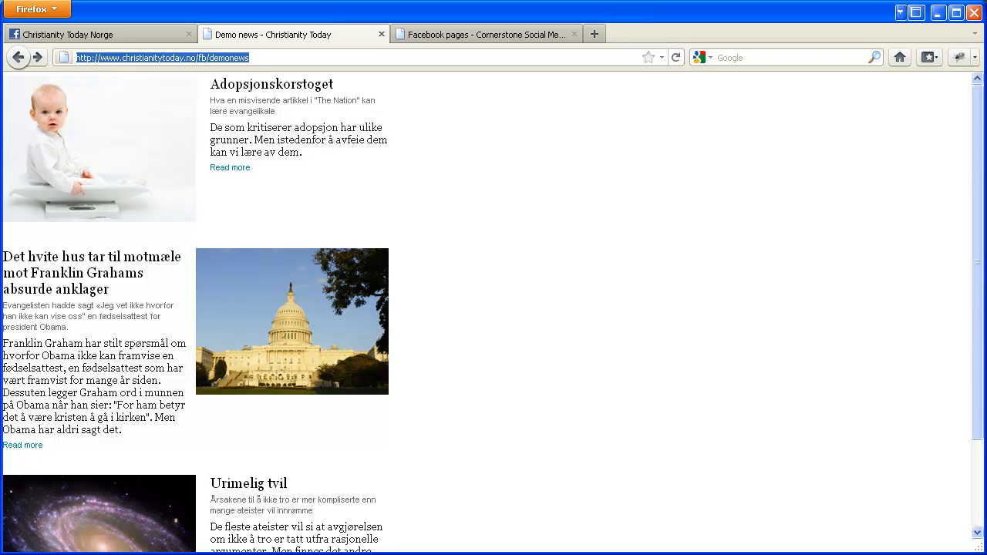
left_click(294, 57)
key("BackSpace")
key("BackSpace")
key("BackSpace")
key("BackSpace")
key("BackSpace")
key("BackSpace")
key("BackSpace")
key("BackSpace")
key("BackSpace")
key("BackSpace")
key("BackSpace")
key("BackSpace")
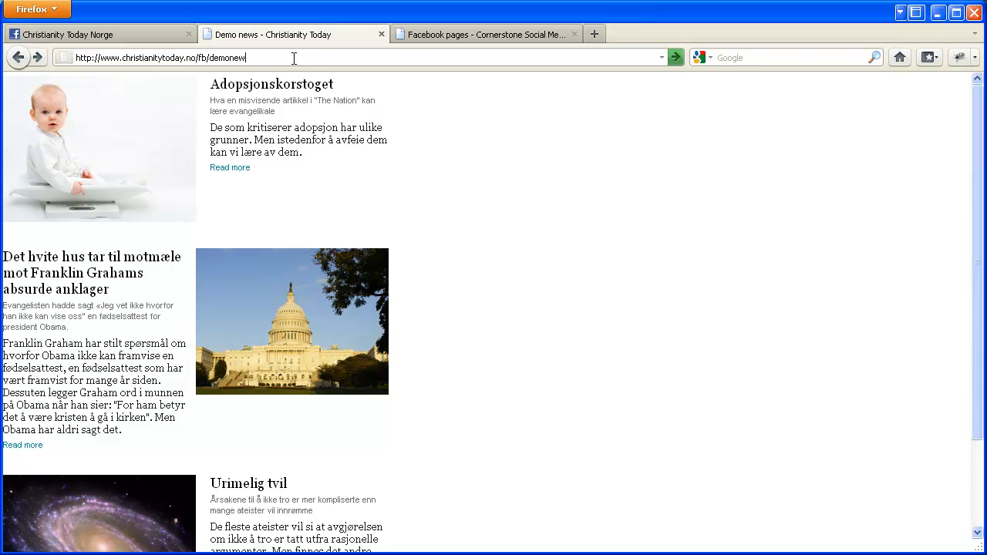
key("Return")
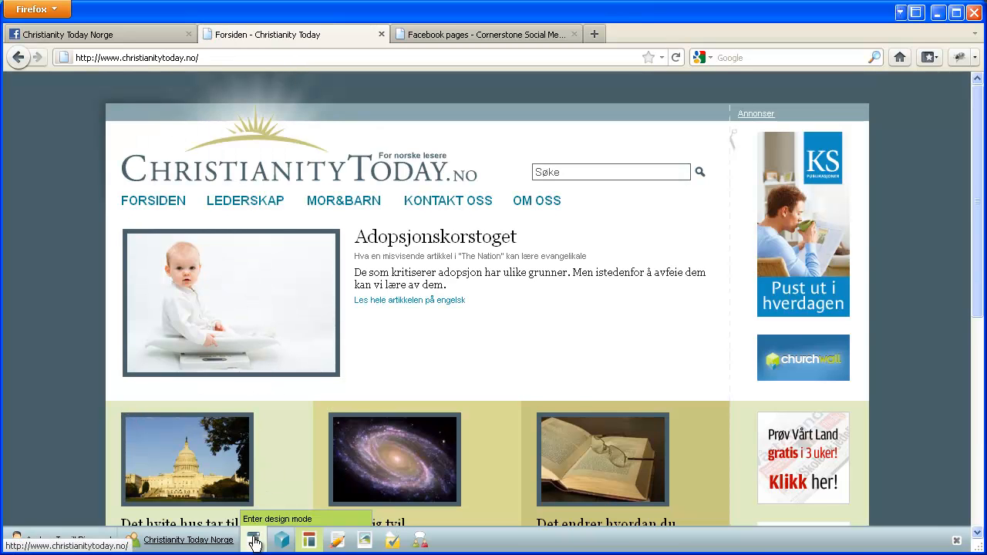
left_click(251, 541)
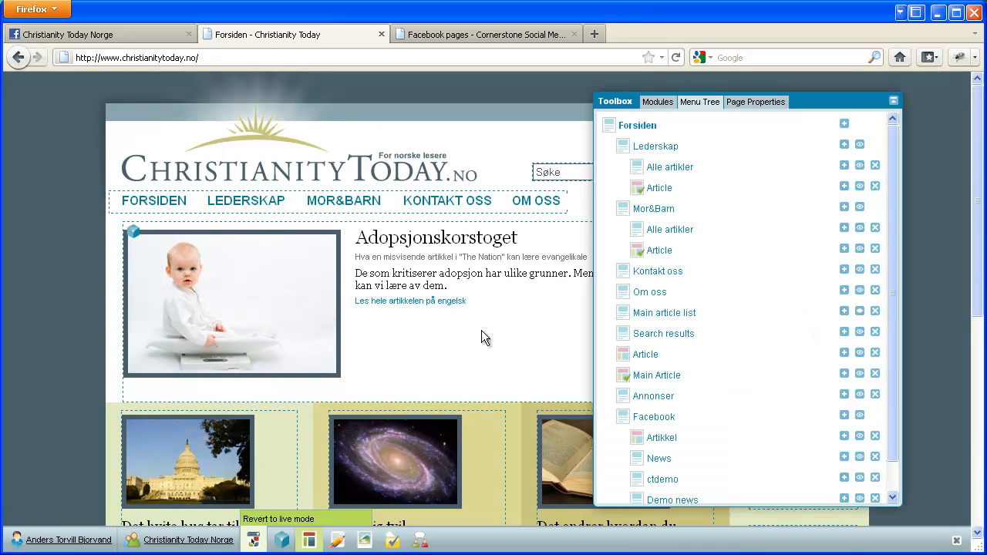
Open the Demo news page under Facebook and limit its Article list module to the Mor&Barn article list, saving the properties.
left_click(895, 483)
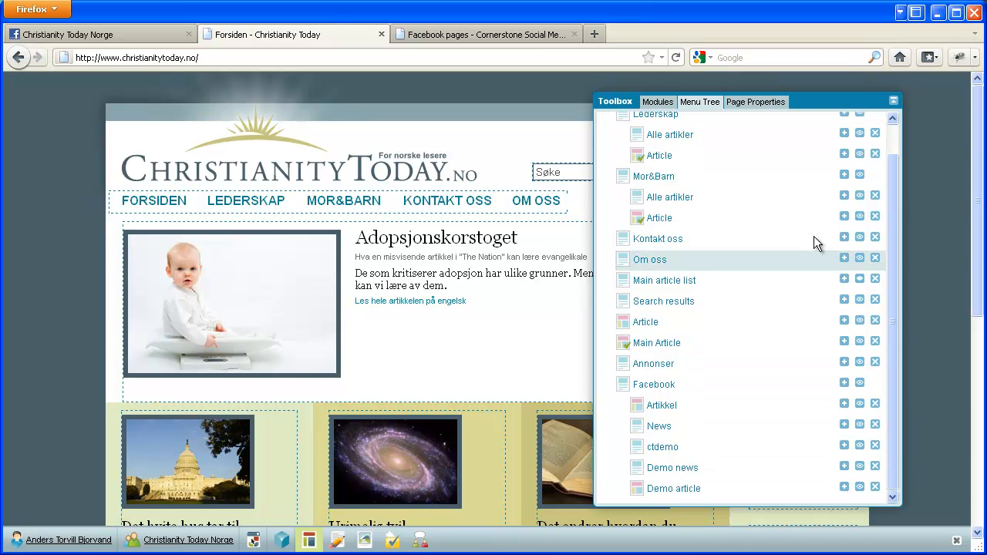
left_click(683, 474)
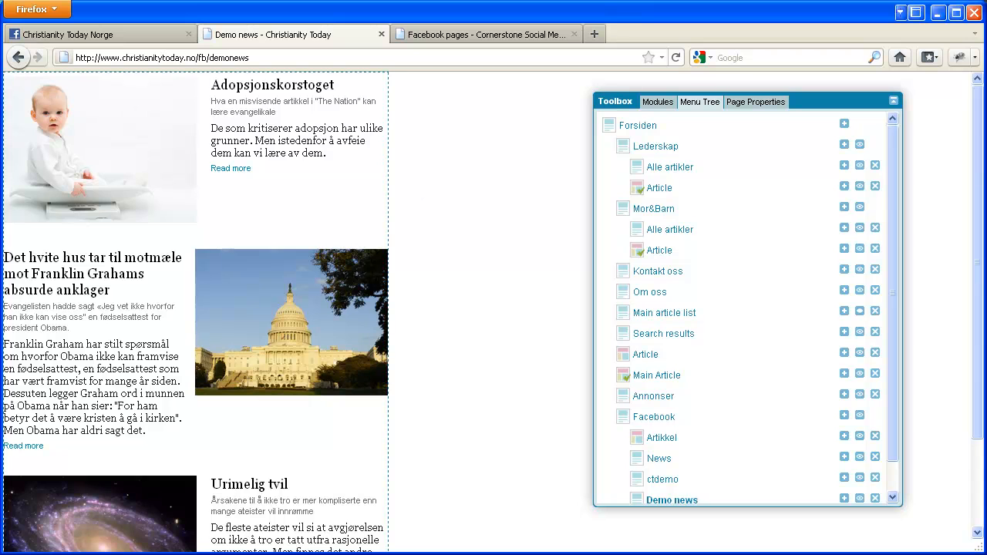
left_click(14, 82)
left_click(41, 104)
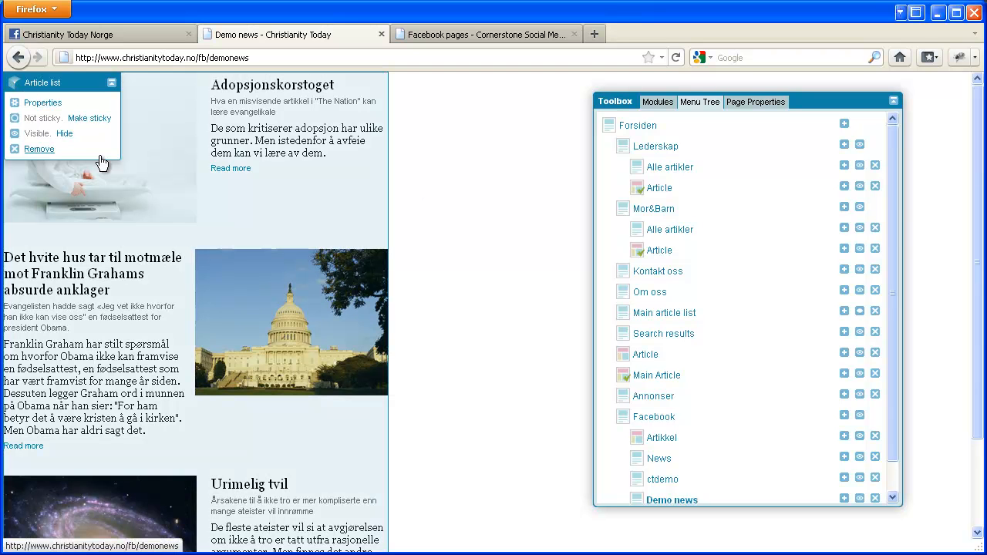
left_click(44, 217)
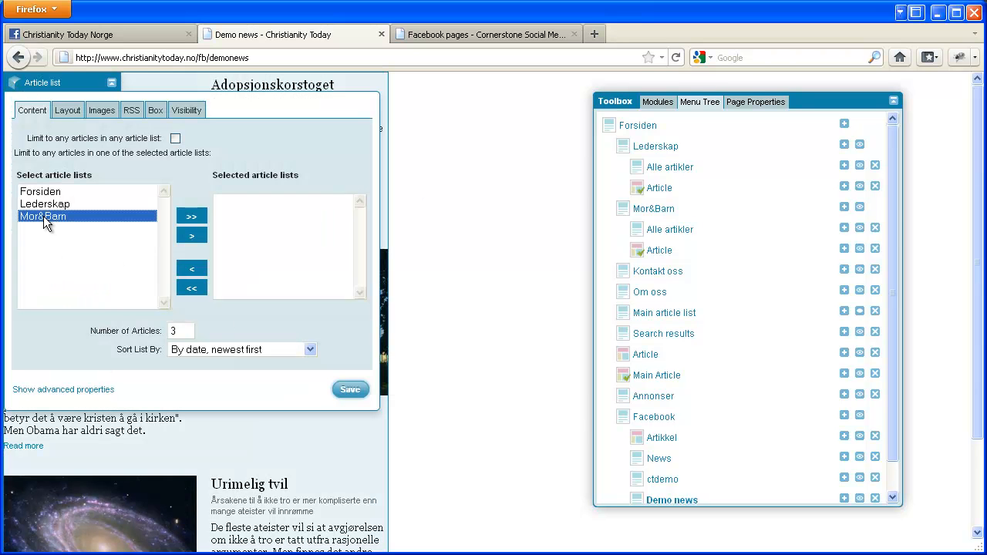
left_click(198, 244)
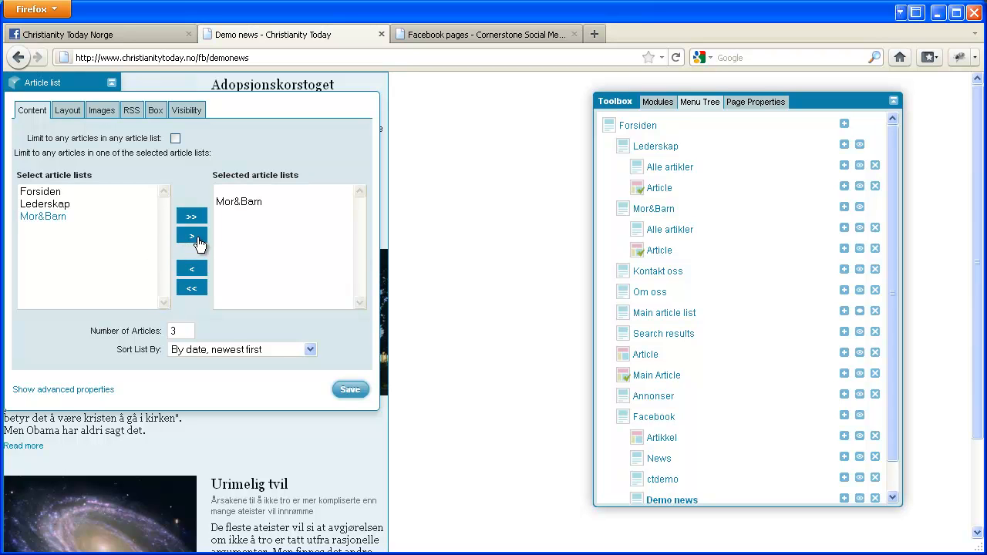
left_click(349, 390)
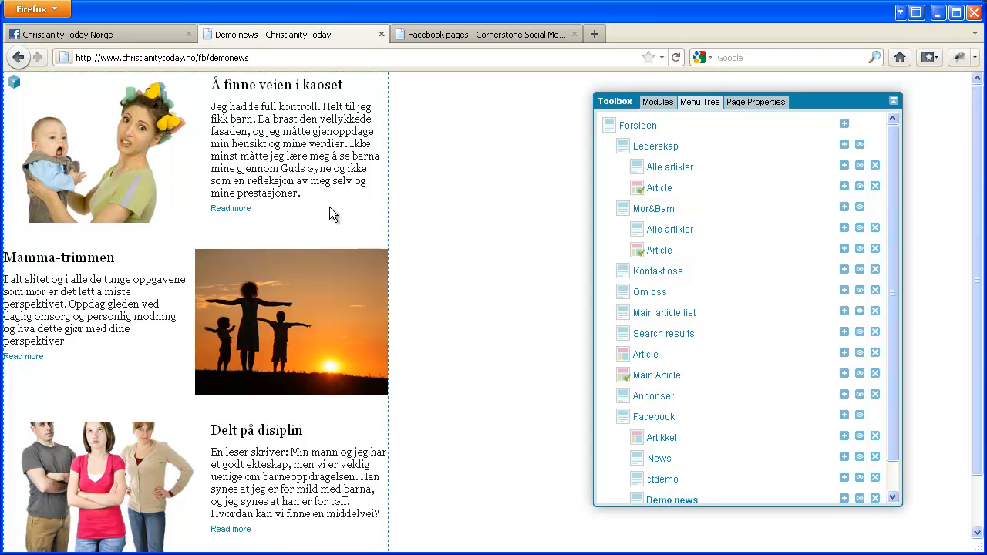
Copy the Demo news page's web address and go back to the Forsiden page.
left_click(313, 57)
key("ctrl+c")
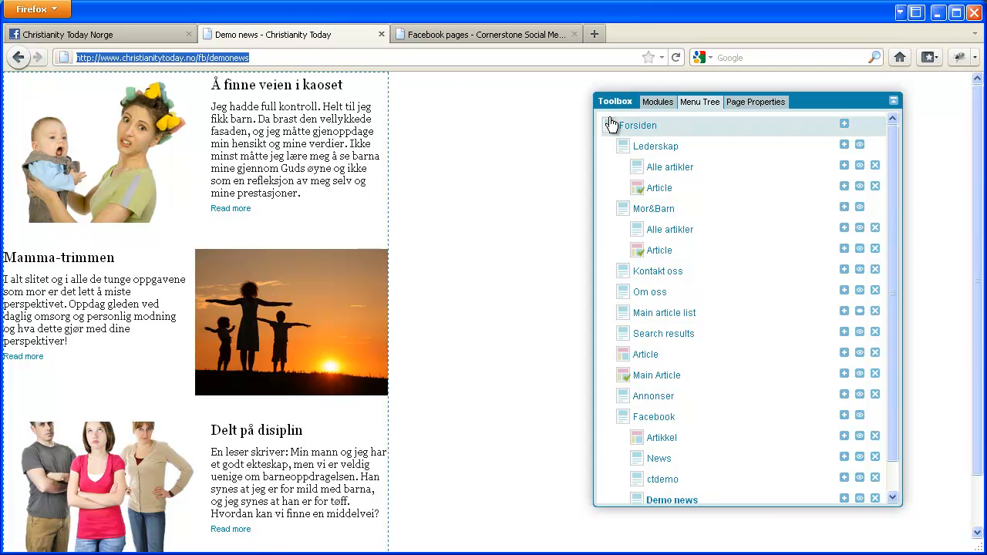
left_click(635, 126)
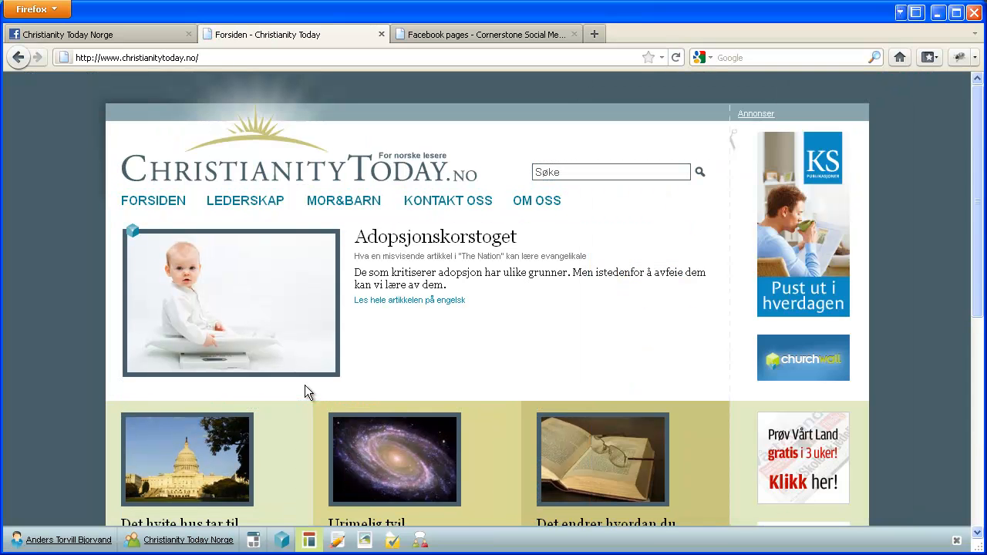
Reload the CT Demo News tab on the Facebook page, try the Å finne veien i kaoset article's picture link and return to the list.
left_click(113, 34)
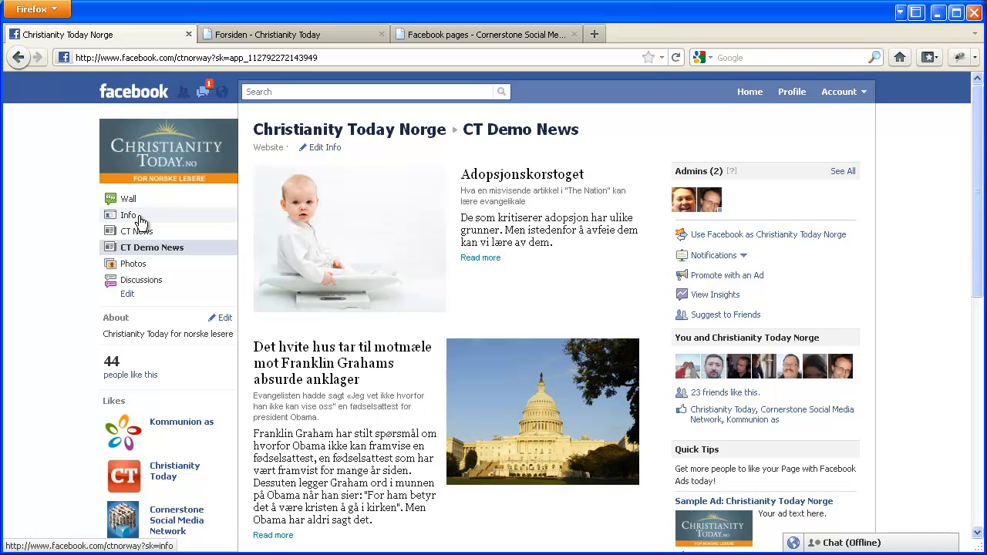
left_click(141, 251)
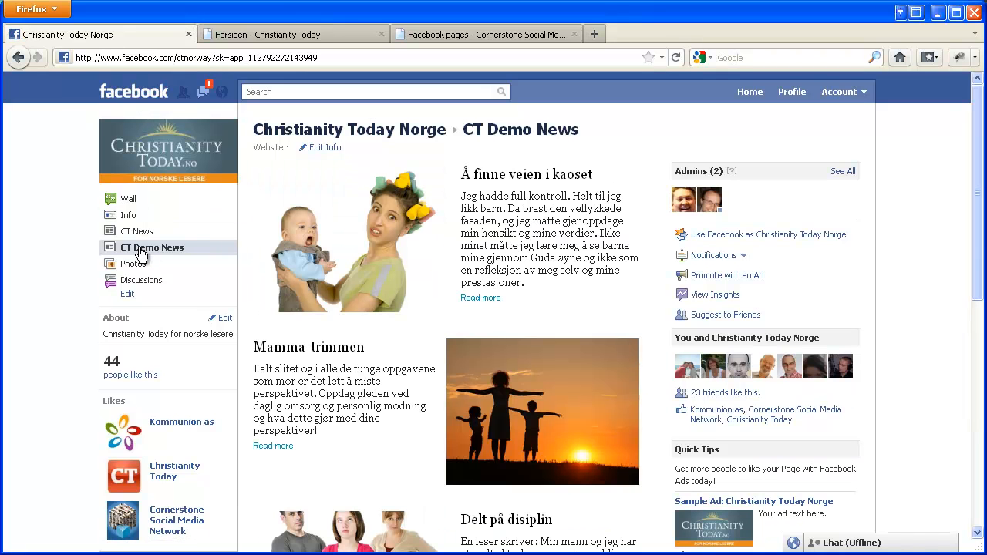
left_click(383, 231)
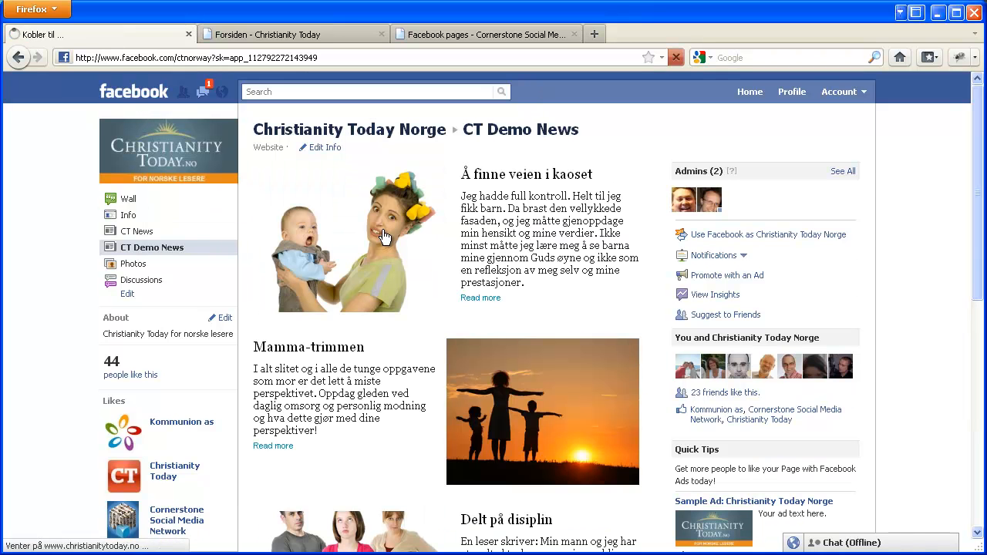
left_click(150, 255)
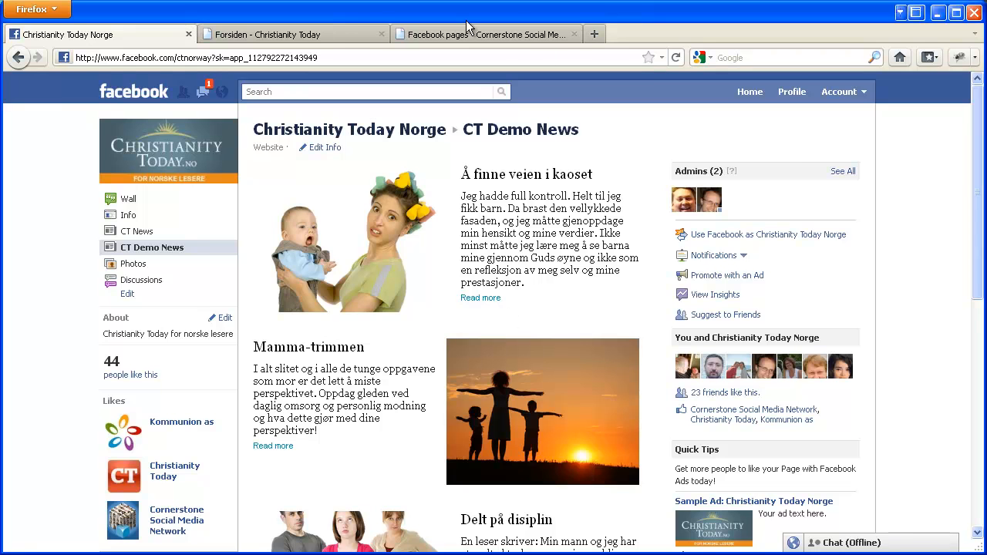
left_click(334, 31)
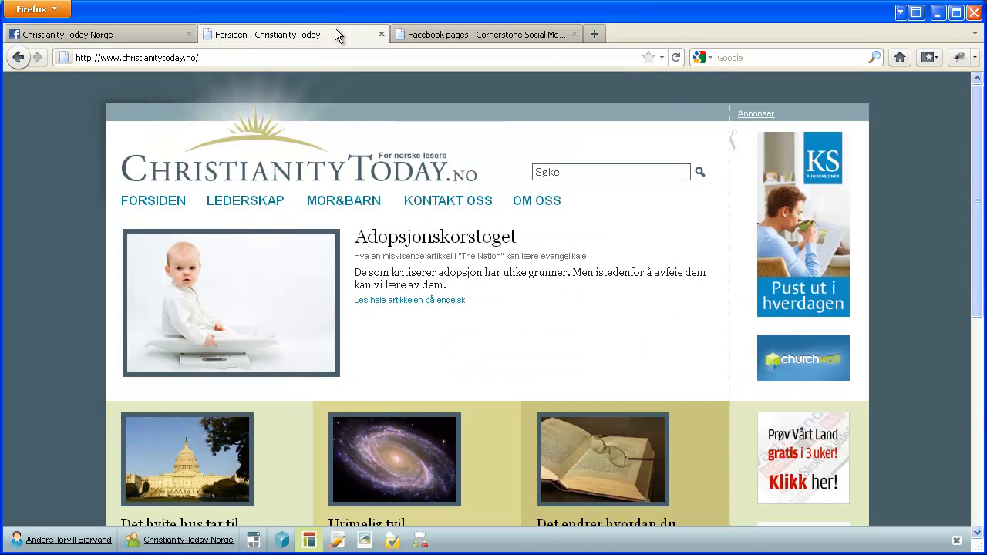
left_click(235, 56)
key("ctrl+v")
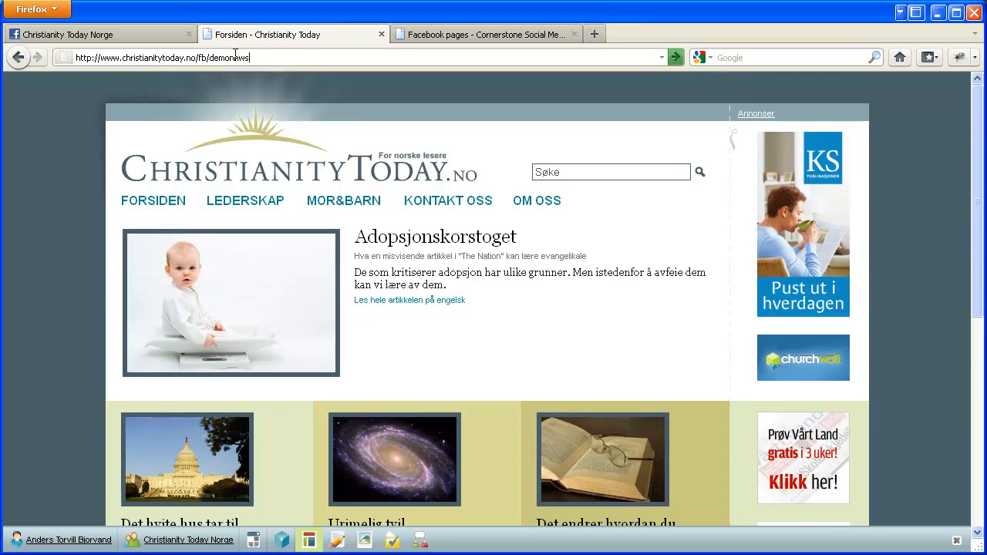
key("Return")
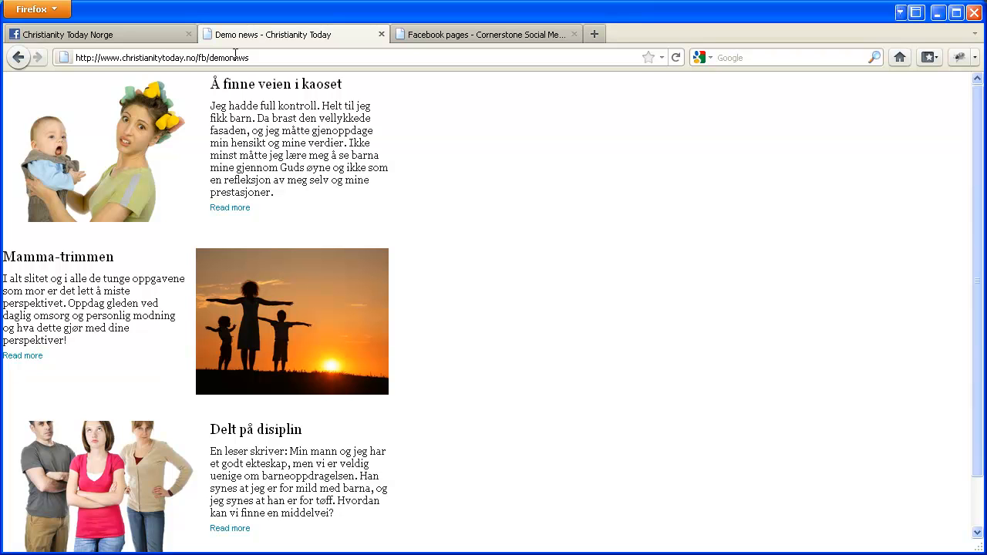
Compare with the CT Demo News tab on Facebook, and look over the free Facebook tab icons on the Cornerstone resources page.
left_click(125, 35)
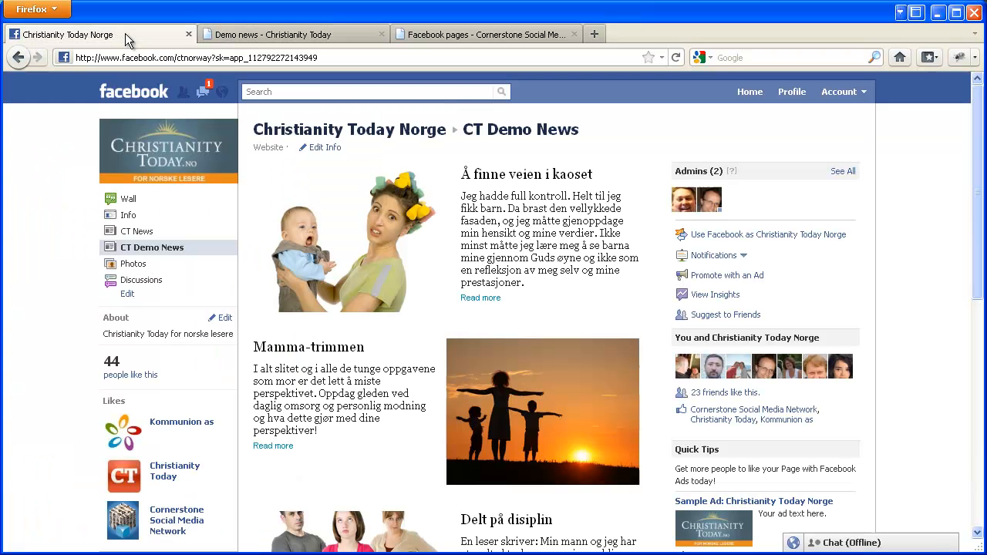
left_click(475, 34)
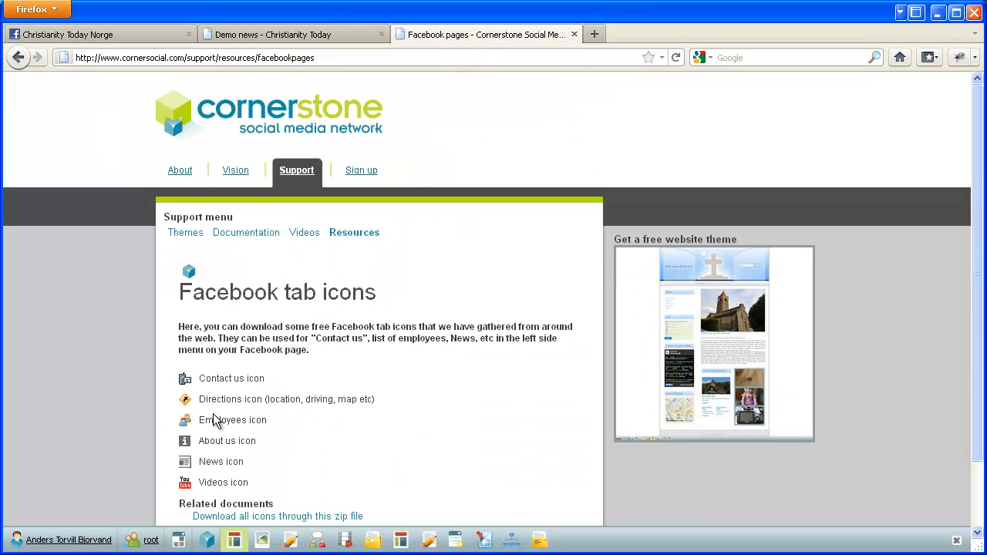
scroll(199, 439, "down", 3)
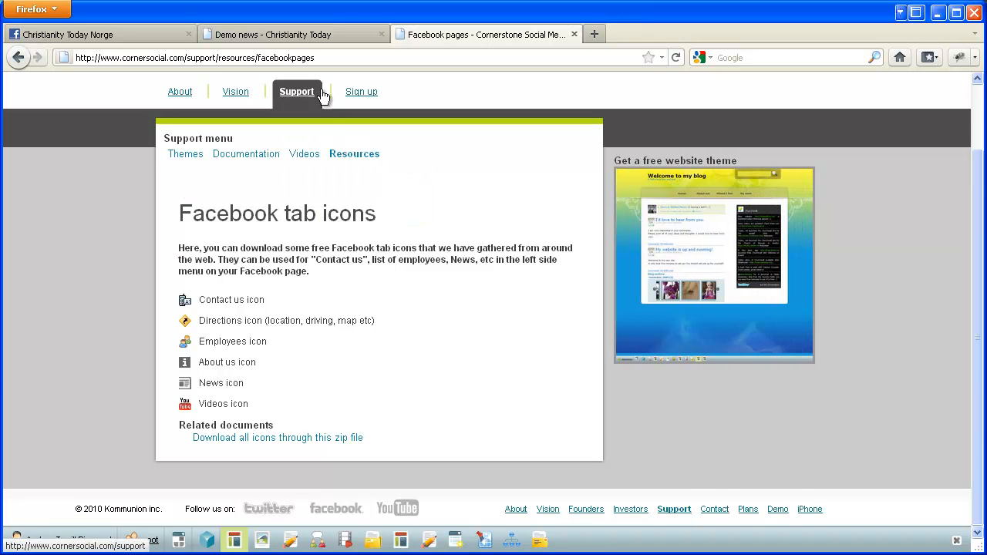
Switch back to Facebook and open the Cornerstone Social Media Network page by searching for cor.
left_click(62, 35)
left_click(279, 91)
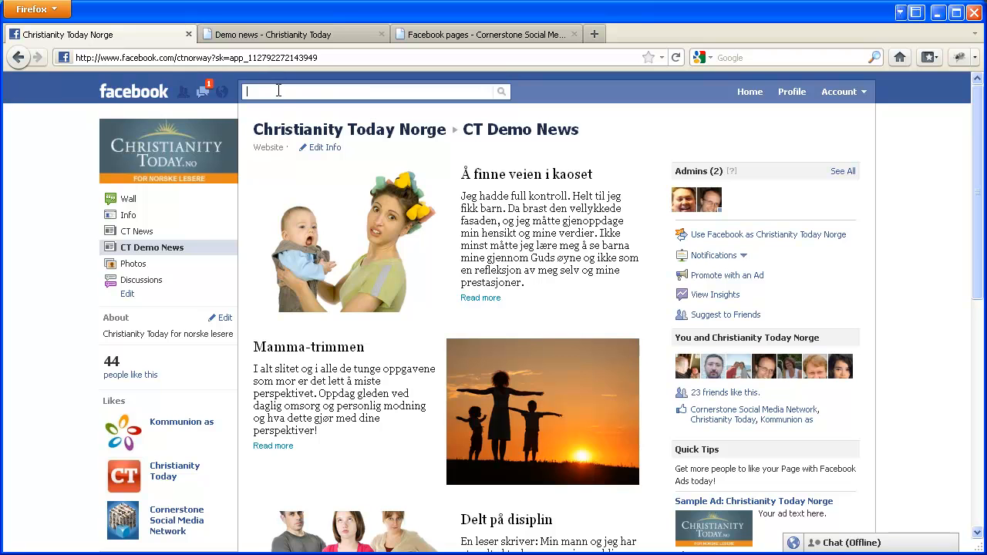
type("c")
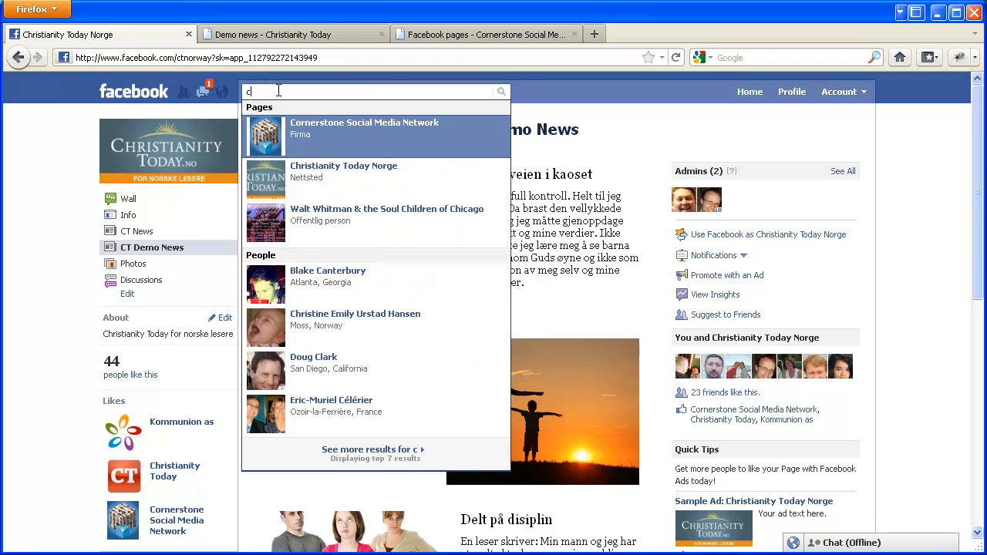
type("or")
key("Return")
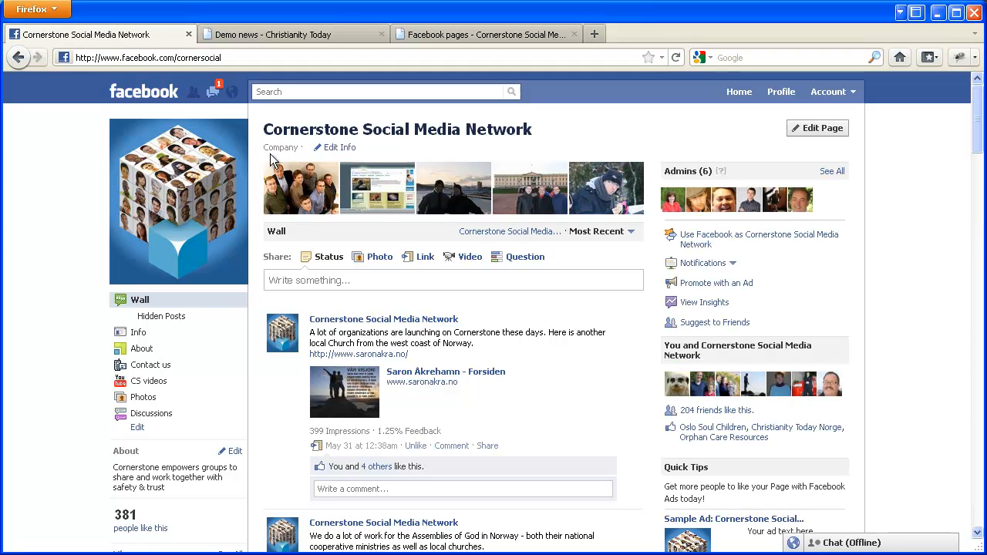
Examine the Cornerstone page's About tab, reading and switching between its About and Vision sections.
left_click(139, 350)
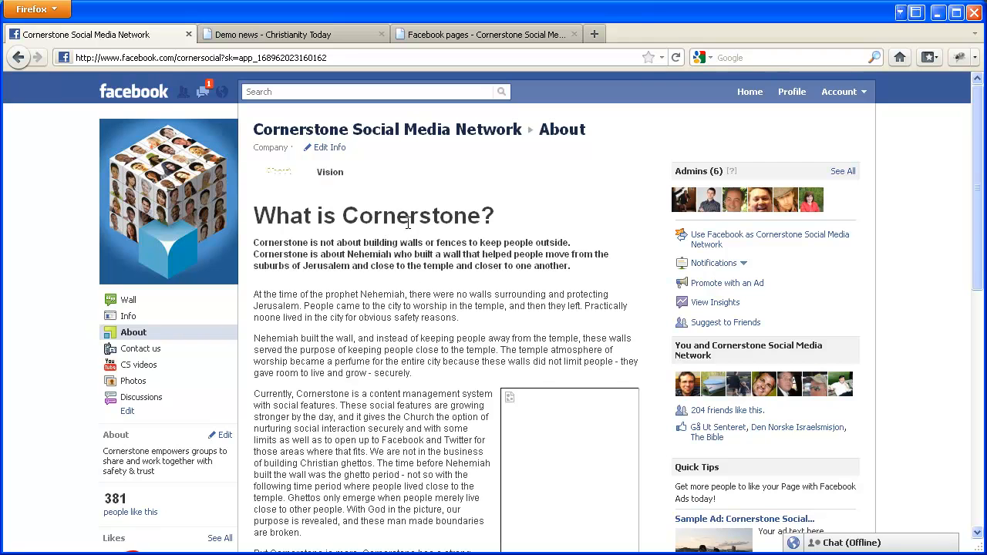
scroll(392, 245, "down", 2)
scroll(393, 245, "down", 4)
scroll(392, 245, "up", 6)
left_click(316, 170)
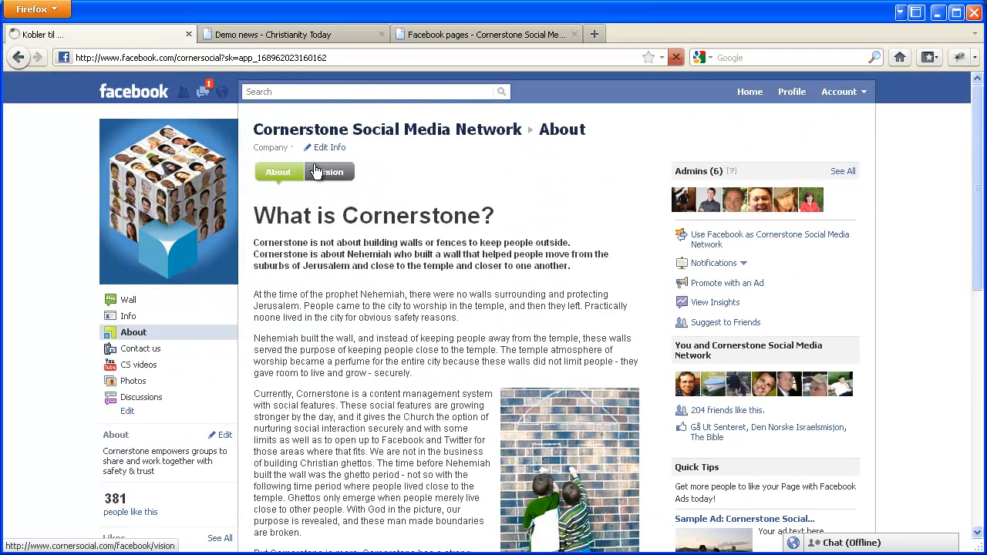
left_click(306, 172)
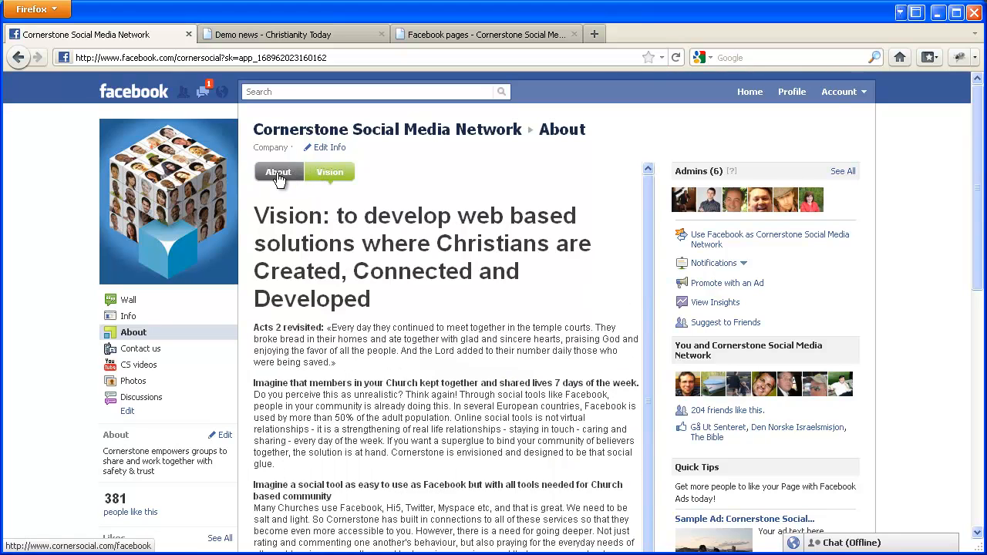
scroll(359, 287, "down", 4)
scroll(358, 287, "up", 5)
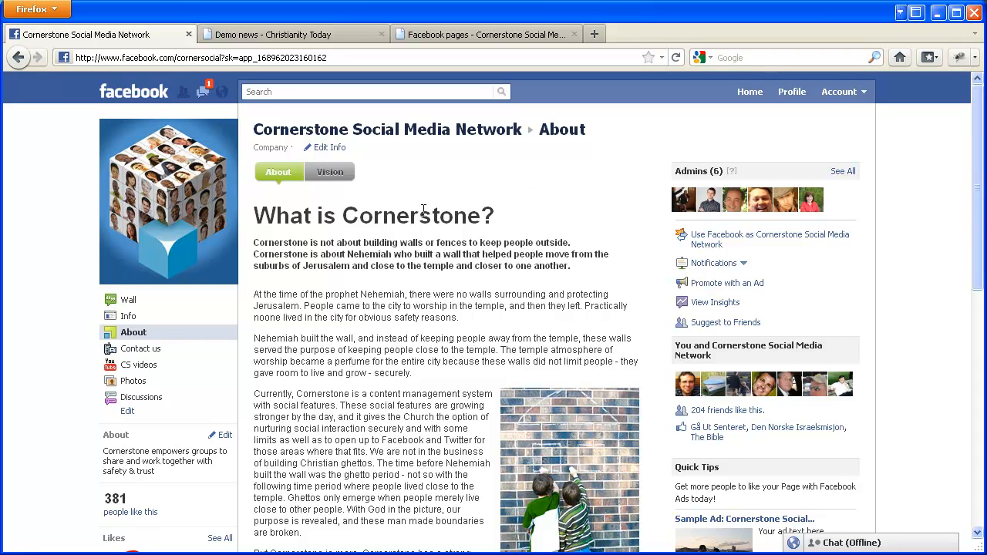
left_click(328, 172)
left_click(297, 177)
View the Contact us form and the support videos in the CS videos tab of the Cornerstone page.
left_click(139, 349)
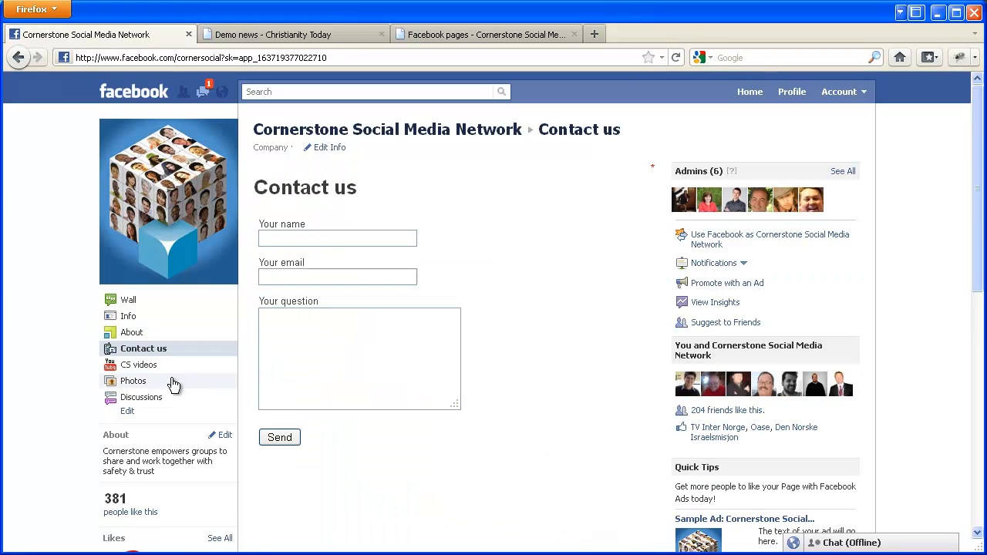
left_click(151, 370)
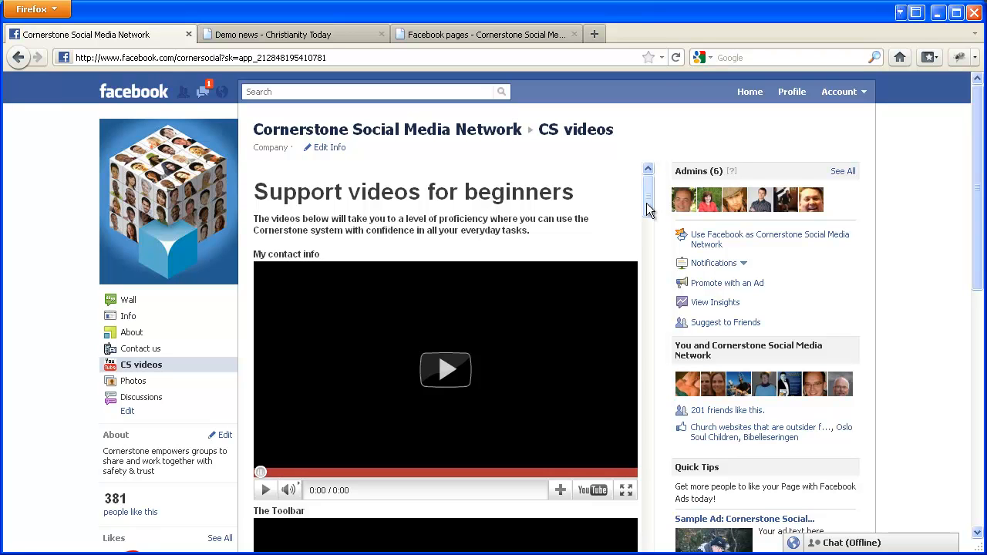
mouse_move(647, 208)
left_mouse_down()
mouse_move(647, 226)
mouse_move(647, 200)
left_mouse_up()
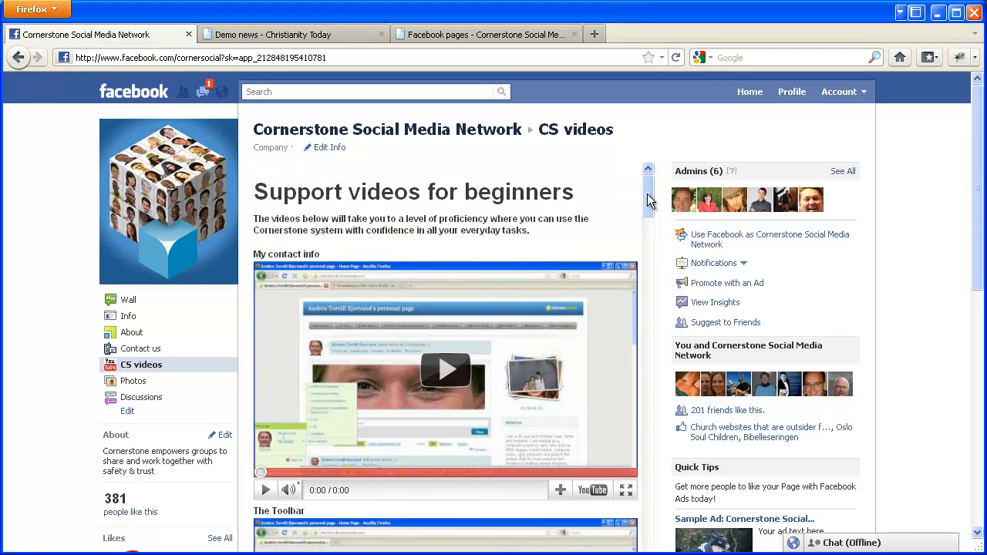